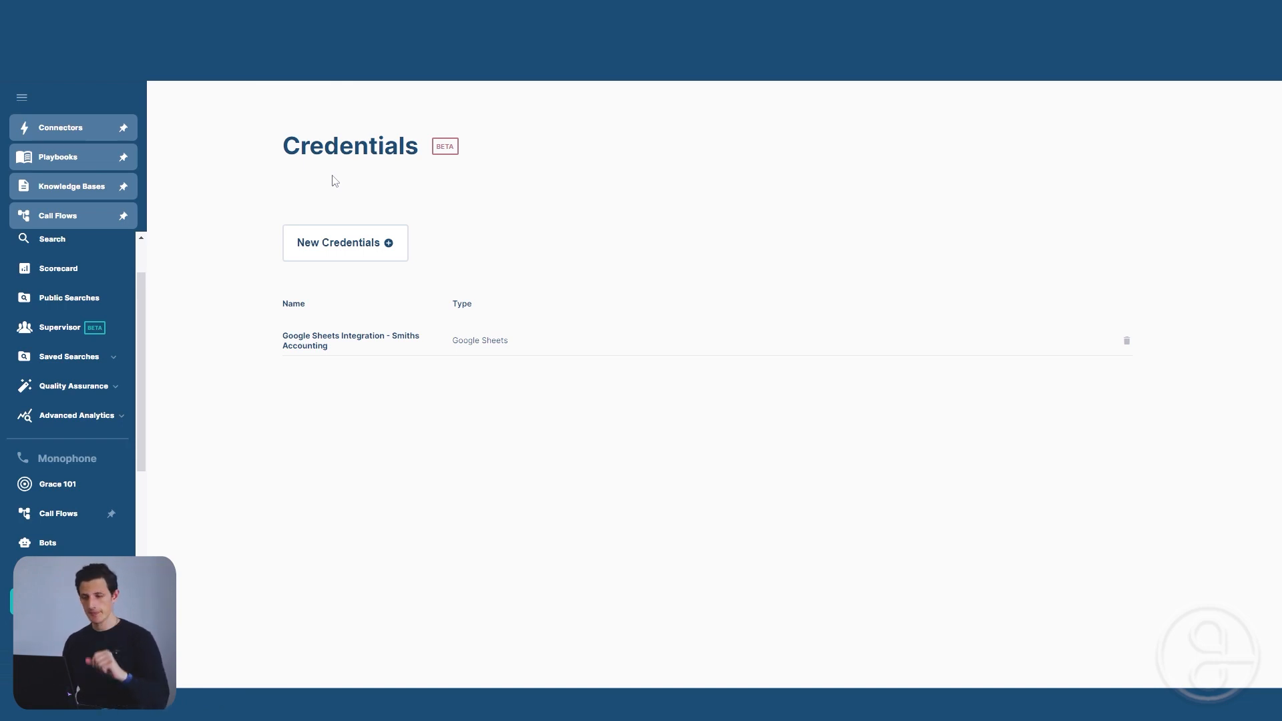
- Start new credentials and name them "Google sheet Smith Accountant"
{"action": "scroll", "coordinate": [60, 507], "scroll_direction": "down", "scroll_amount": 1}
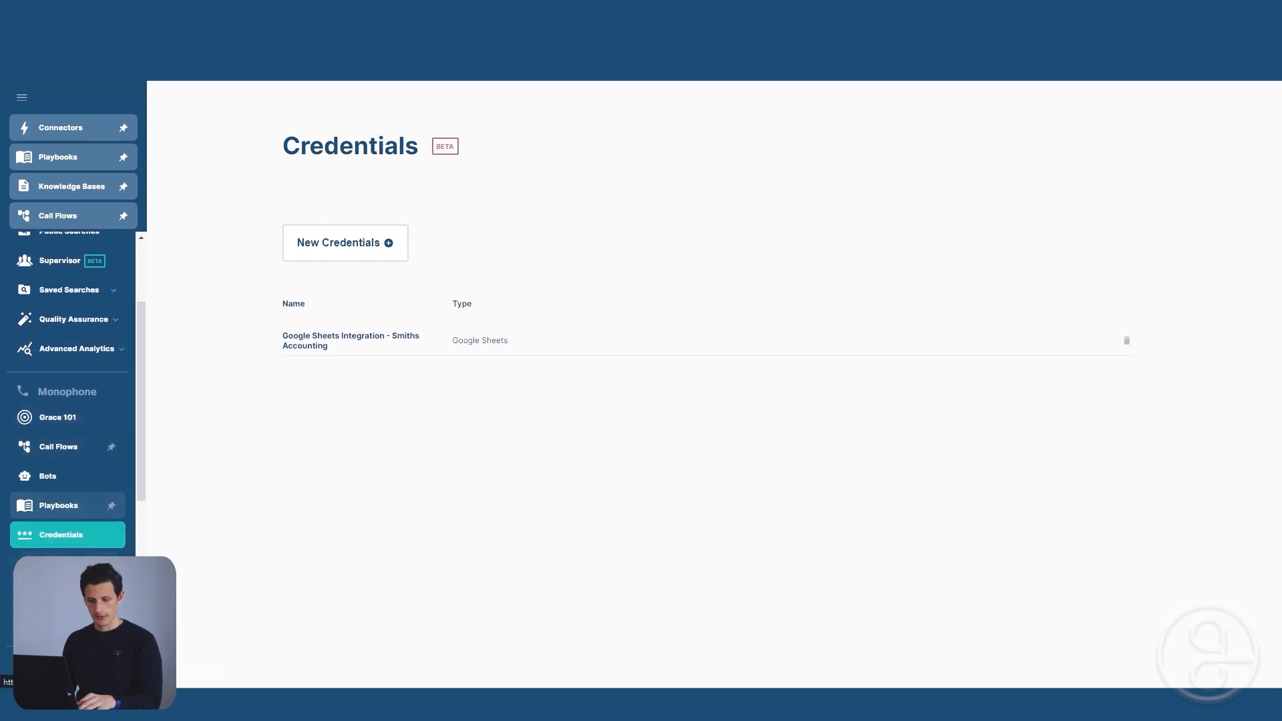
{"action": "scroll", "coordinate": [36, 536], "scroll_direction": "down", "scroll_amount": 5}
{"action": "scroll", "coordinate": [63, 435], "scroll_direction": "up", "scroll_amount": 3}
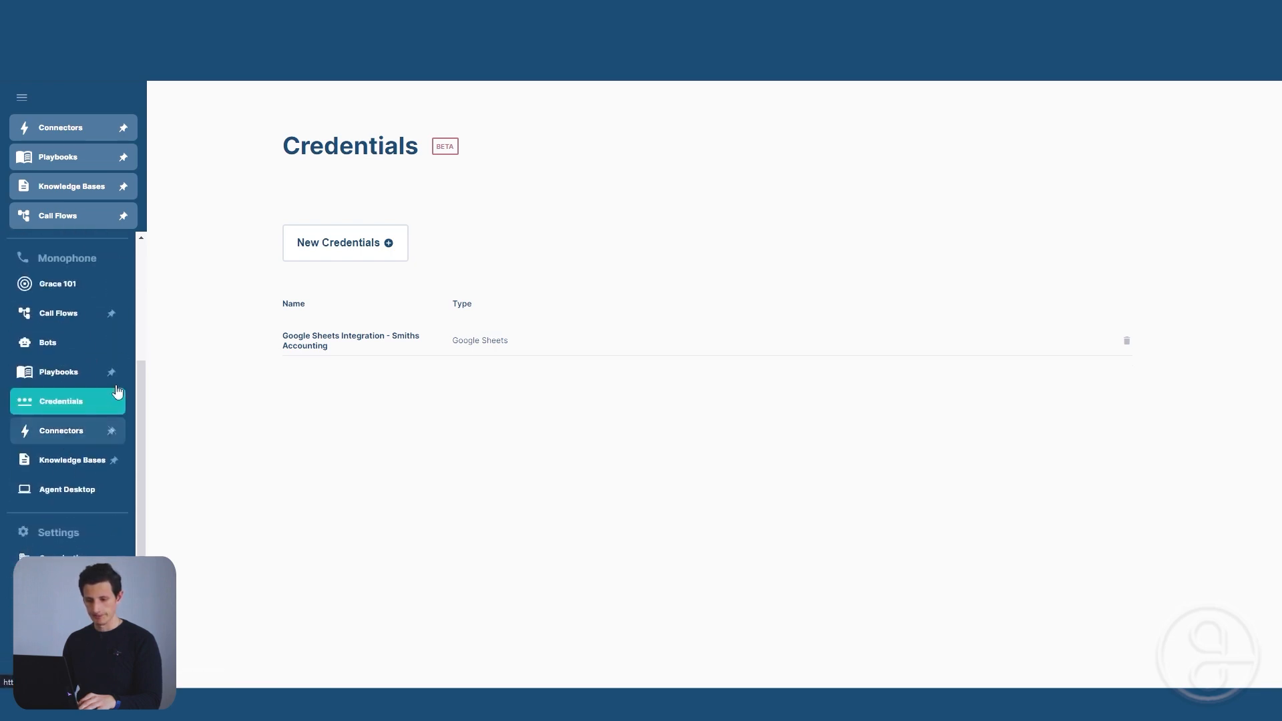
{"action": "left_click", "coordinate": [358, 237]}
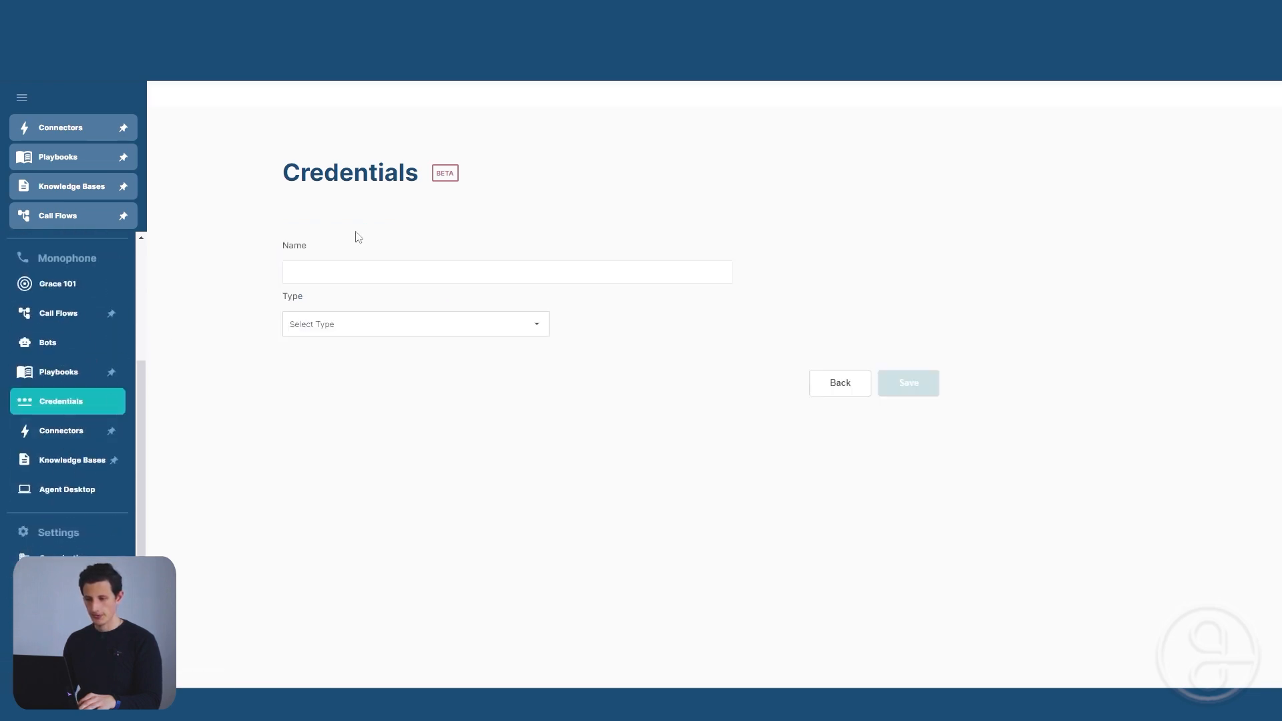
{"action": "left_click", "coordinate": [311, 282]}
{"action": "type", "text": "Google"}
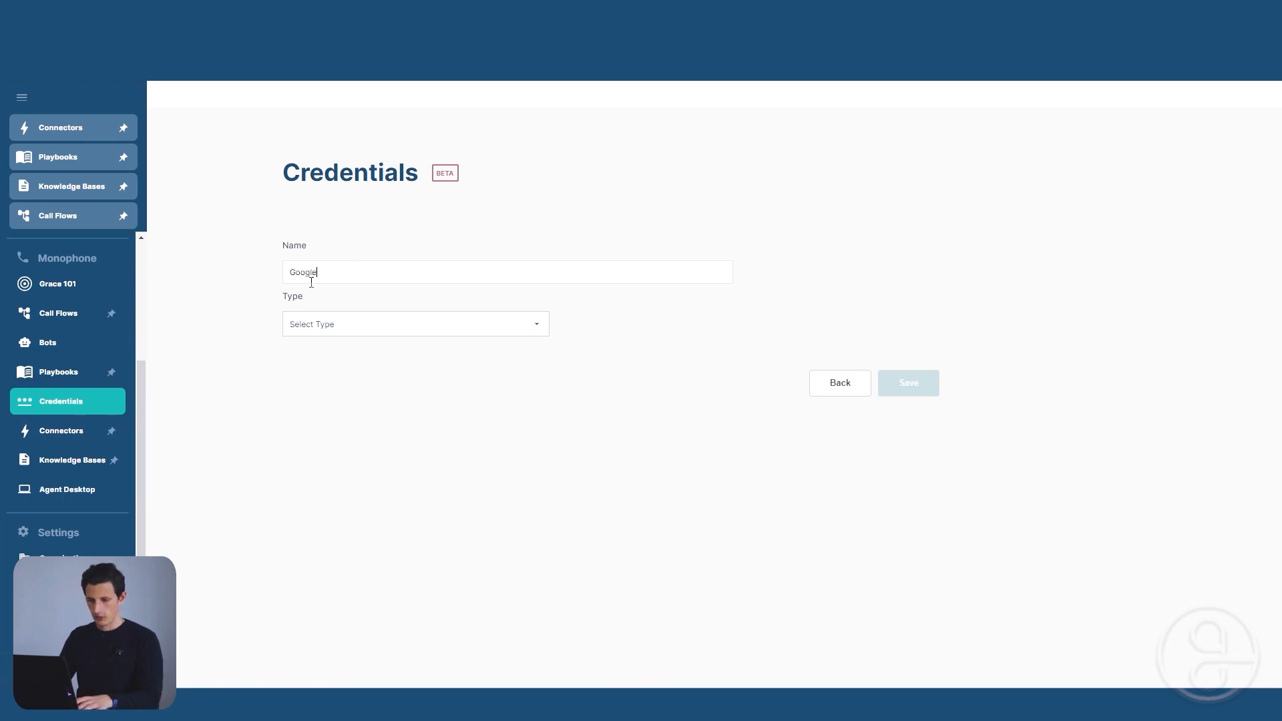
{"action": "type", "text": " sheet Smith Accun"}
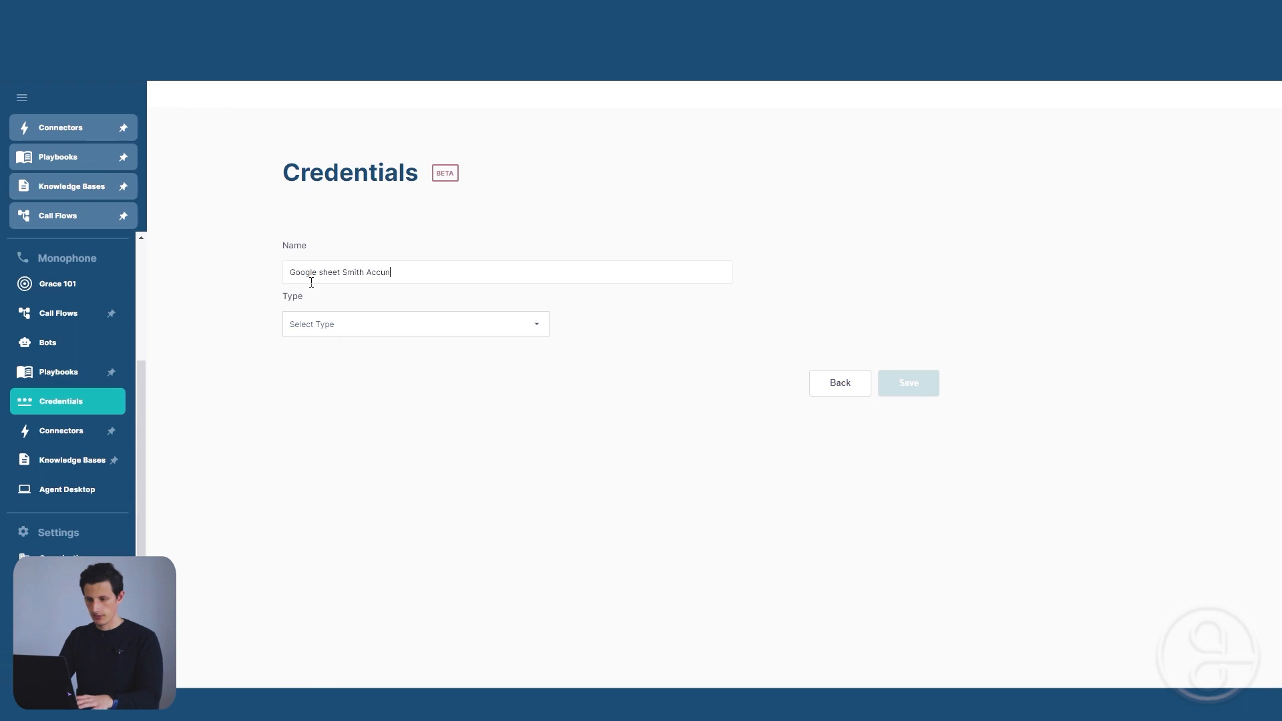
{"action": "type", "text": "tat"}
{"action": "key", "text": "BackSpace"}
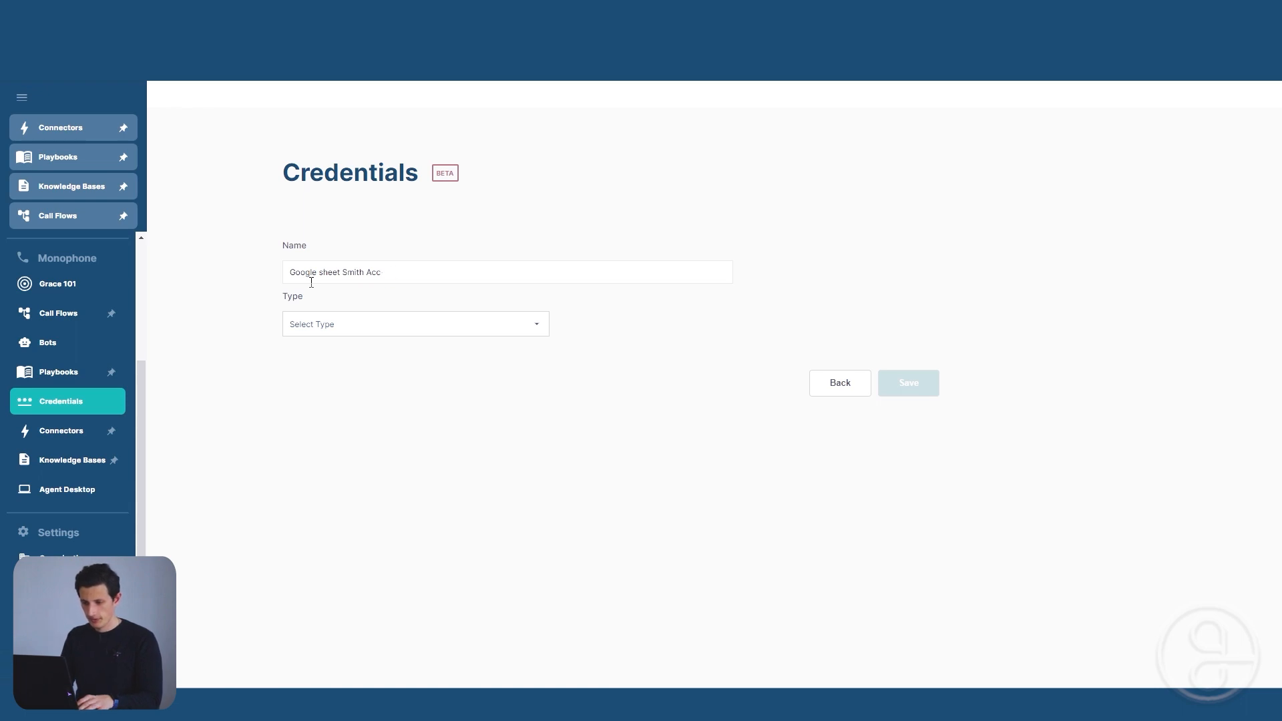
{"action": "type", "text": "ountant"}
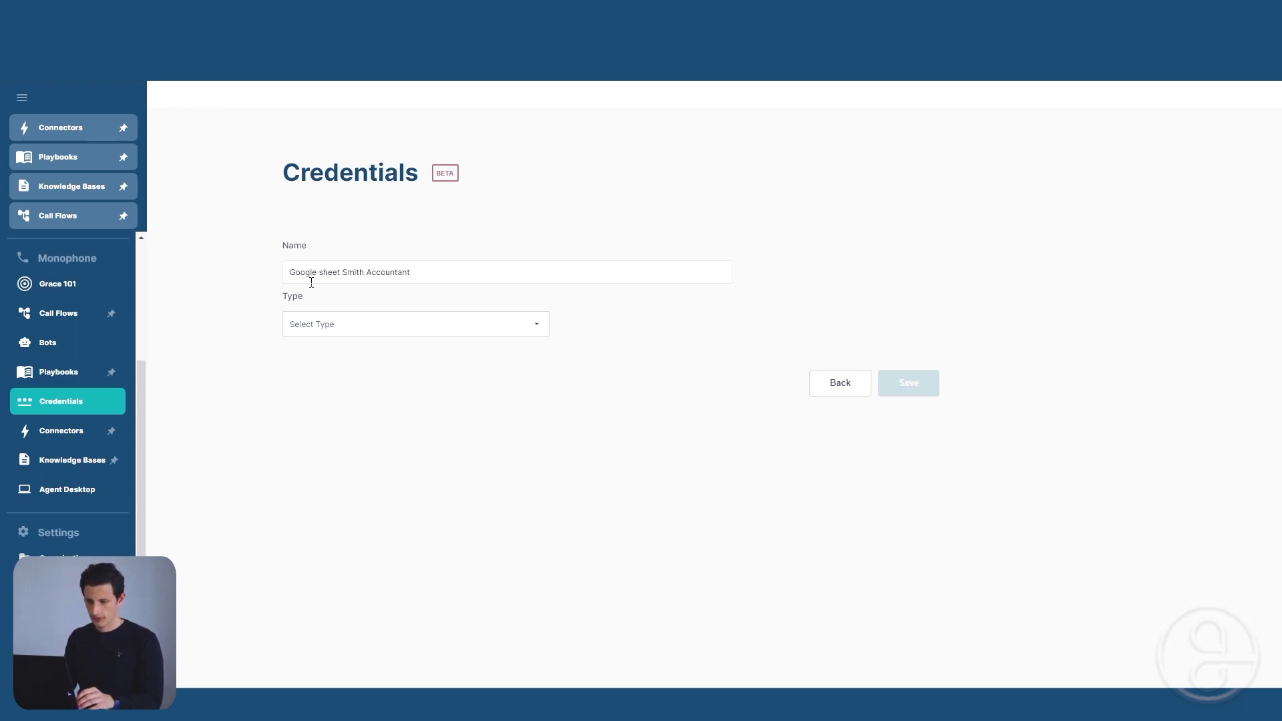
- Set the credential type to Google Sheets and save the credential
{"action": "left_click", "coordinate": [314, 326]}
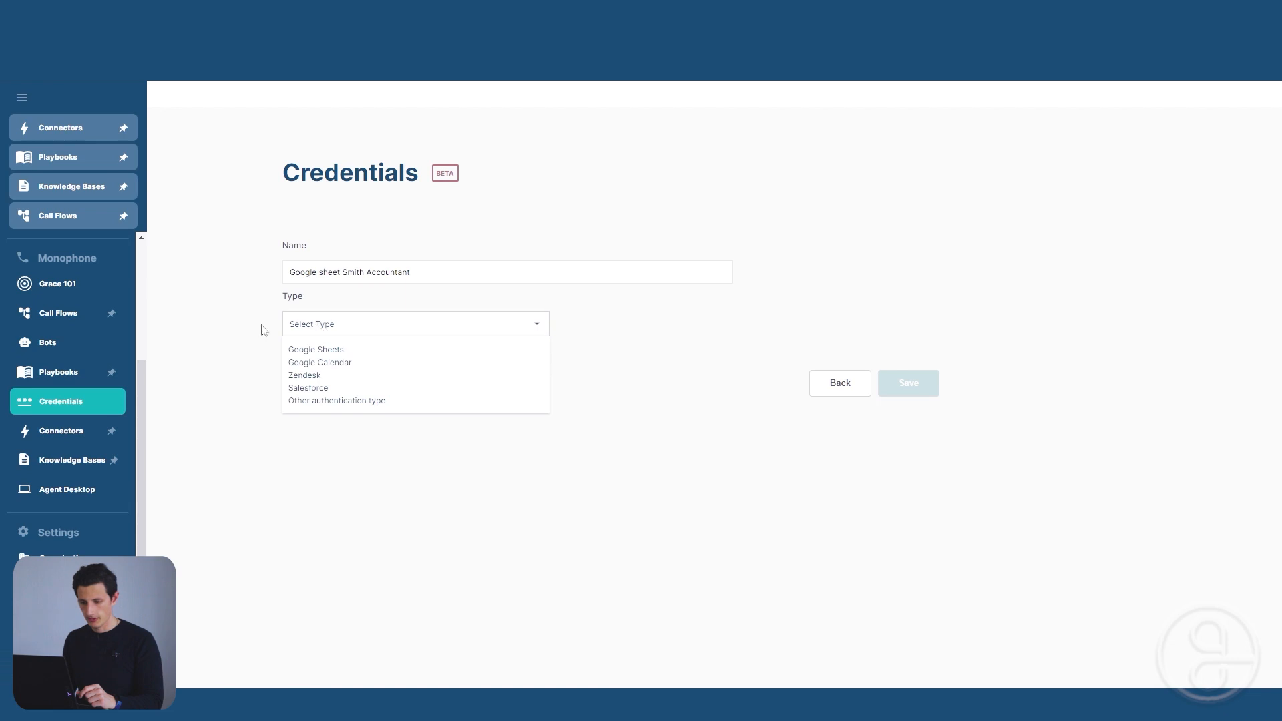
{"action": "left_click", "coordinate": [307, 351]}
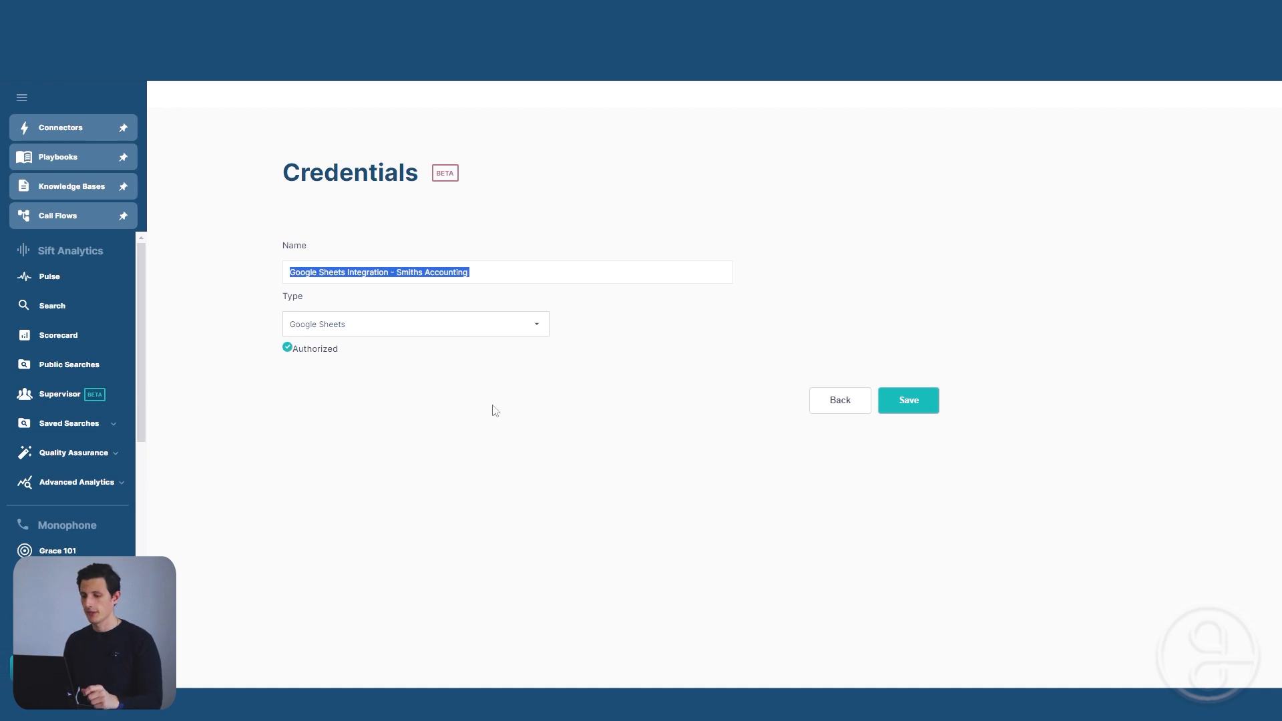
{"action": "left_click", "coordinate": [912, 405]}
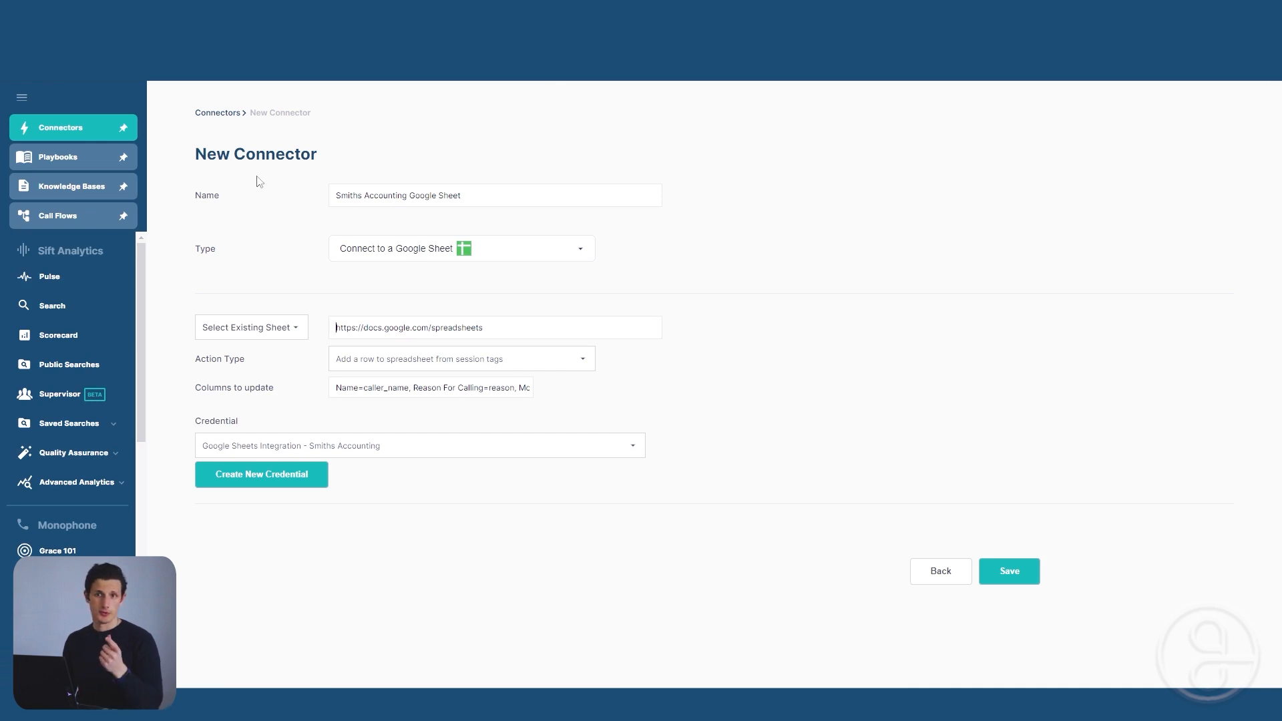
- Look through the available connector types for the Smiths Accounting Google Sheet connector, leaving the selection as is
{"action": "scroll", "coordinate": [84, 459], "scroll_direction": "down", "scroll_amount": 4}
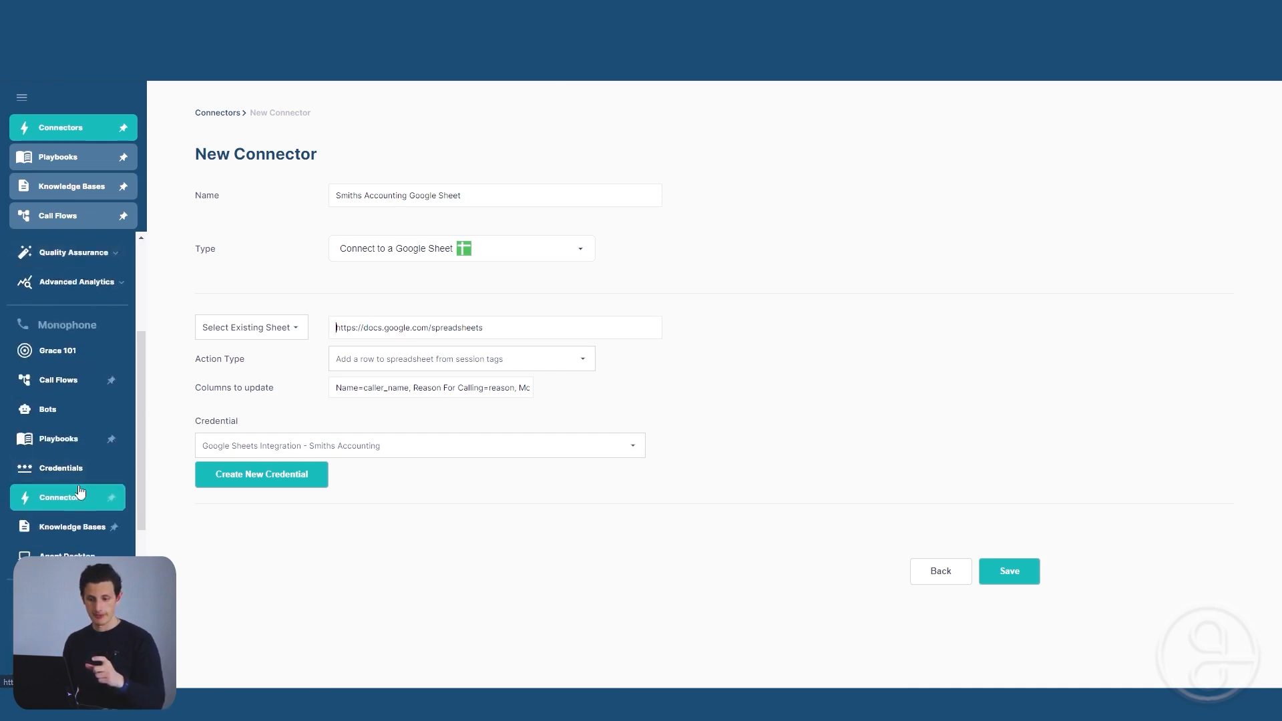
{"action": "scroll", "coordinate": [144, 481], "scroll_direction": "down", "scroll_amount": 1}
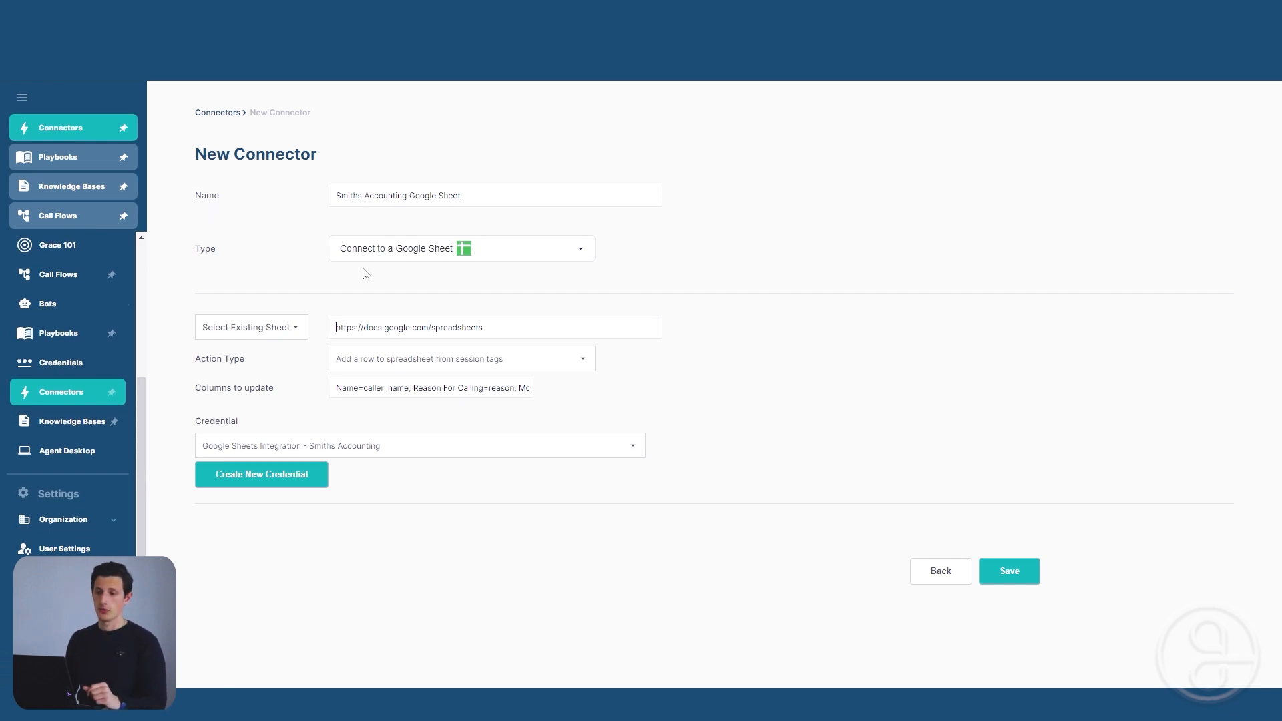
{"action": "left_click", "coordinate": [377, 256]}
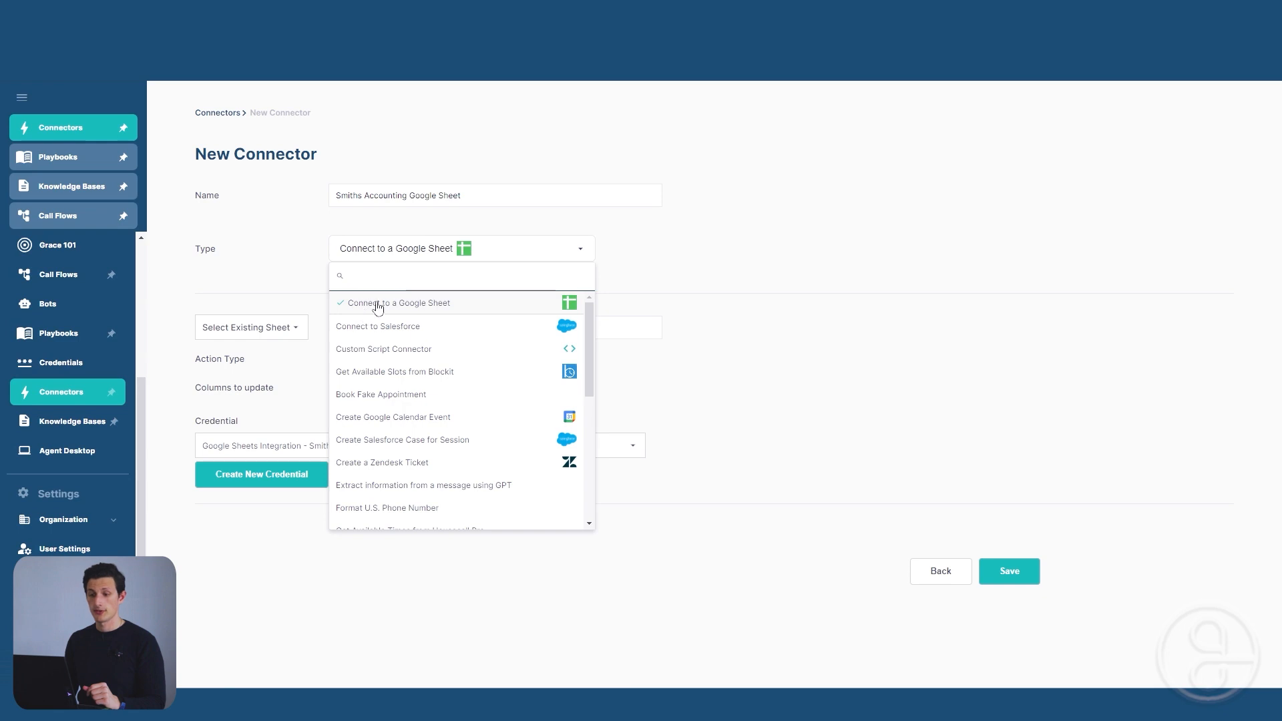
{"action": "left_click", "coordinate": [742, 225]}
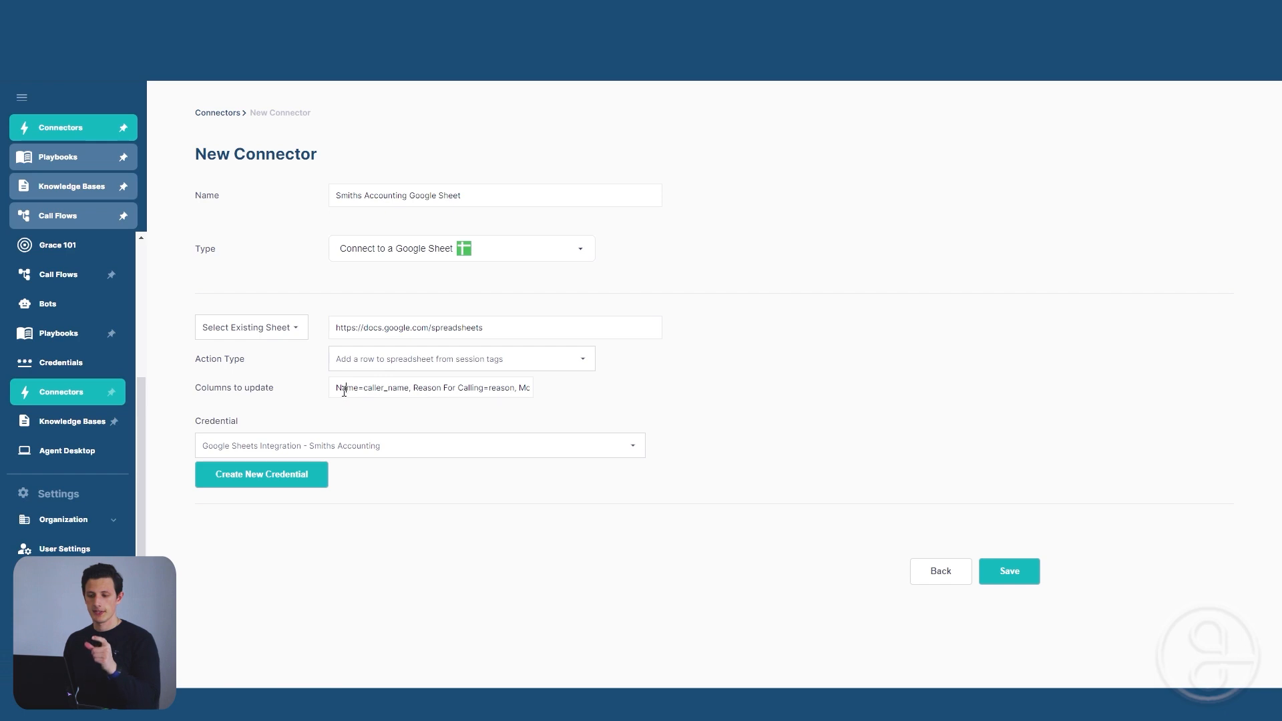
- Compare the Name entry in the connector's columns to update with the header row of the Smith's Accounting spreadsheet
{"action": "left_click_drag", "start_coordinate": [336, 389], "coordinate": [360, 393]}
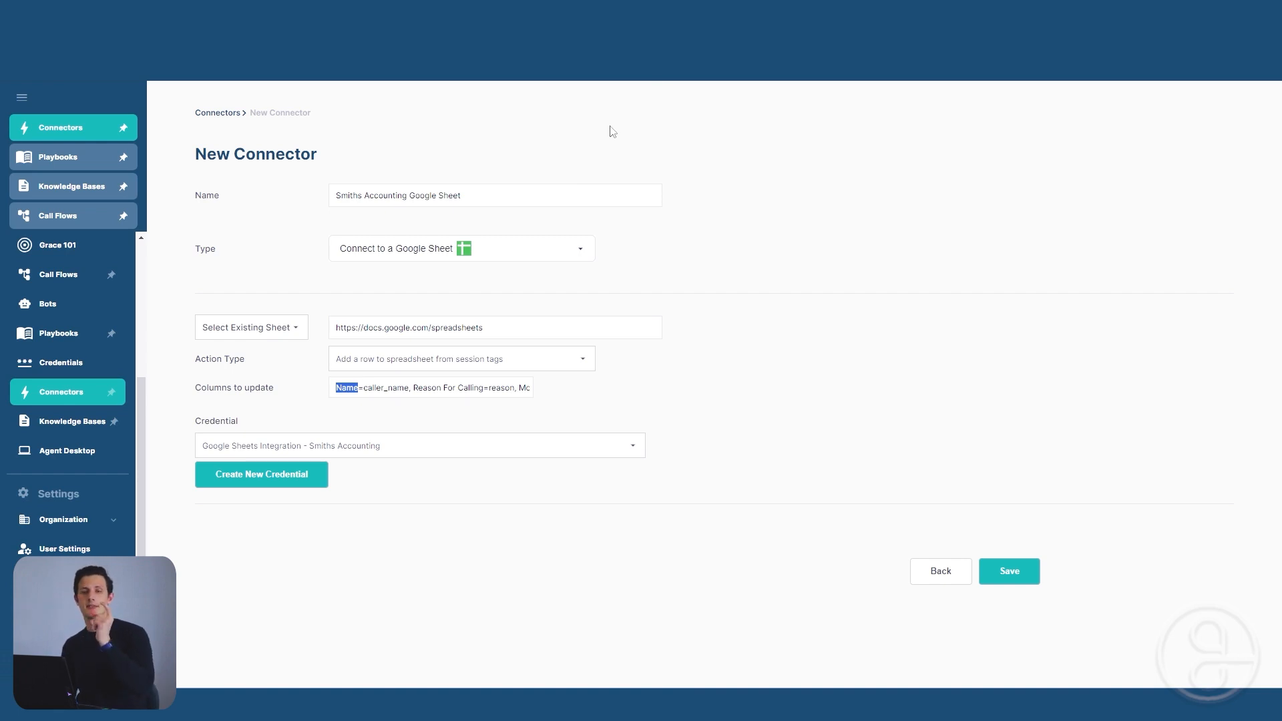
{"action": "left_click", "coordinate": [376, 389]}
{"action": "left_click_drag", "start_coordinate": [340, 393], "coordinate": [347, 392]}
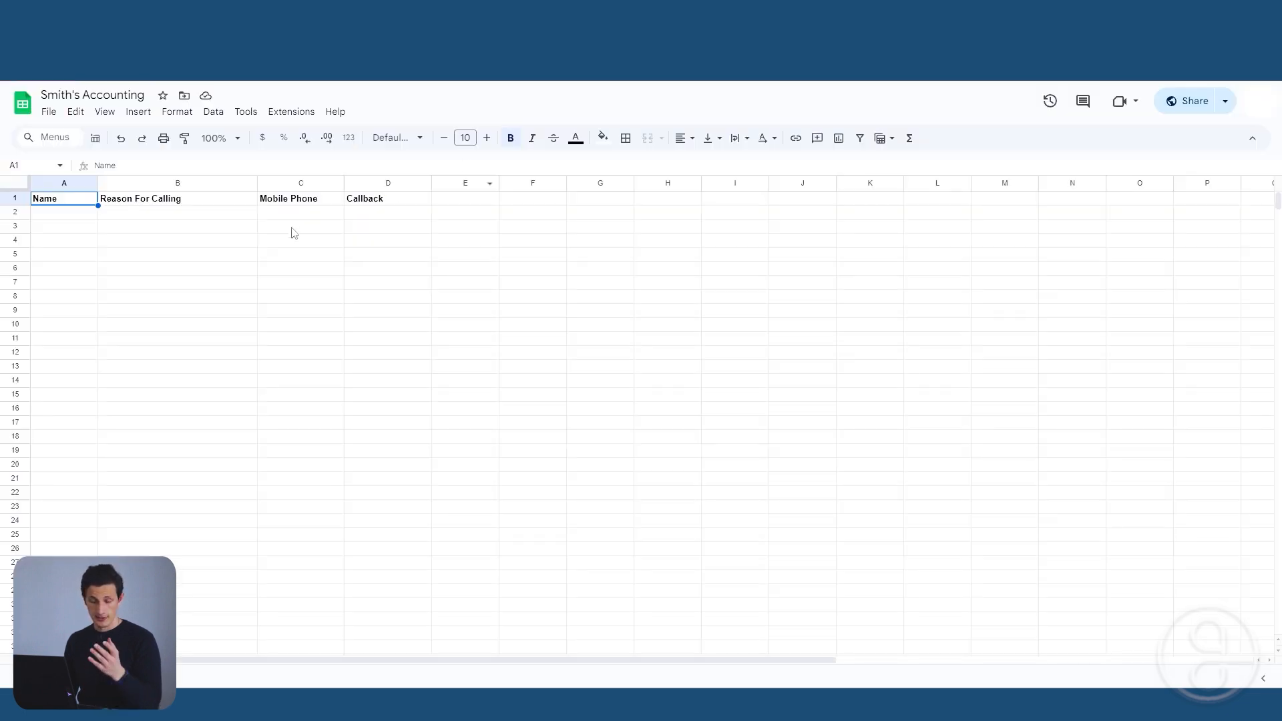
{"action": "left_click", "coordinate": [54, 237]}
{"action": "left_click_drag", "start_coordinate": [59, 202], "coordinate": [80, 400]}
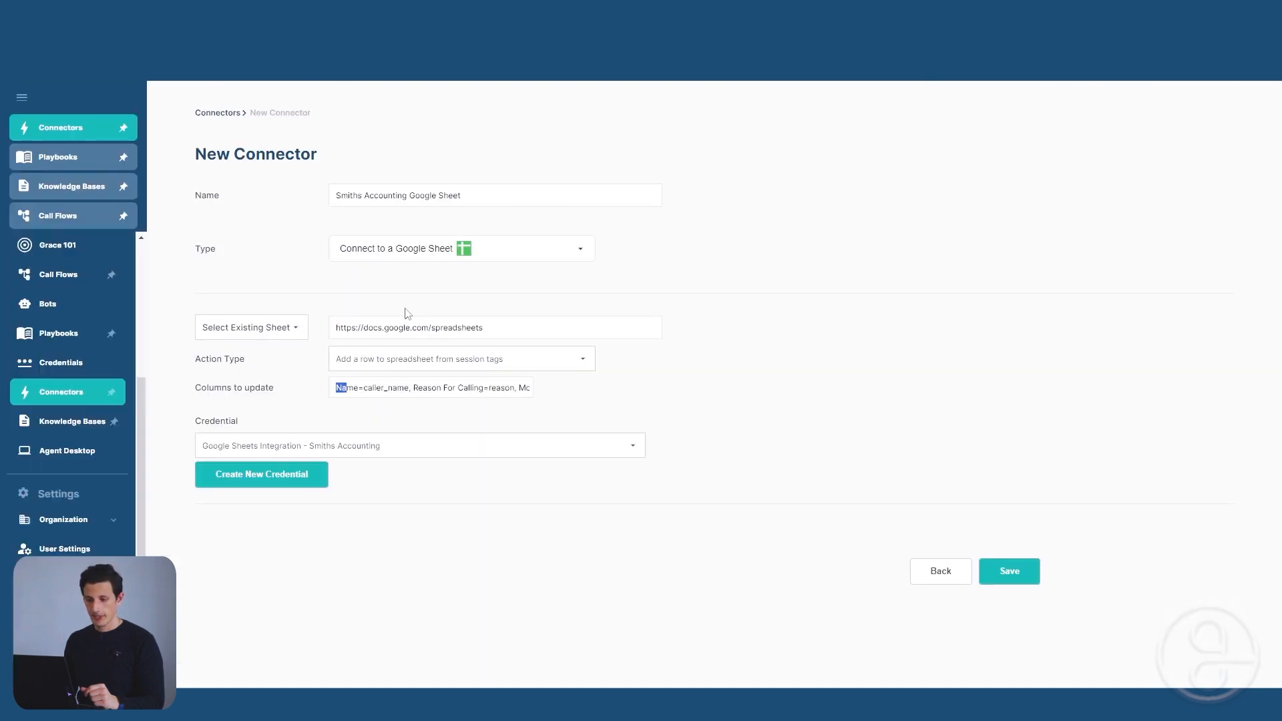
- Examine how the connector's columns to update pair each spreadsheet header with a session tag, such as Name=caller_name and Reason For Calling=reason
{"action": "left_click", "coordinate": [381, 393]}
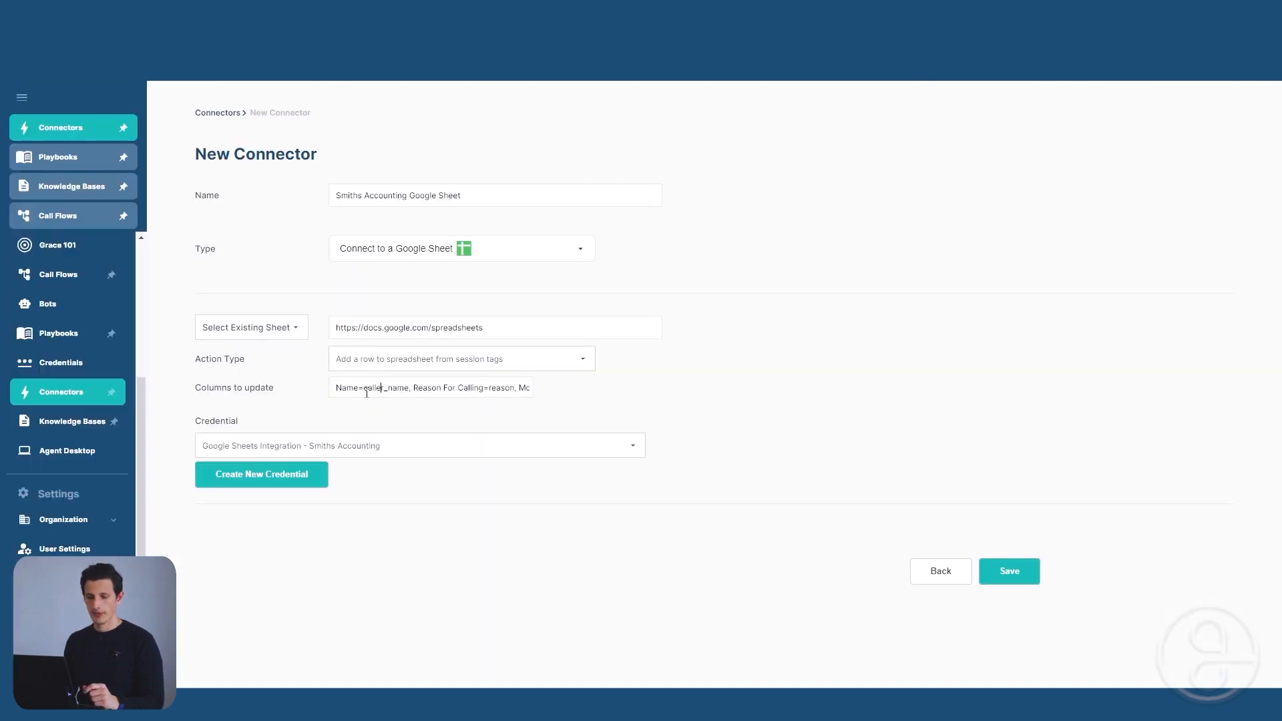
{"action": "left_click_drag", "start_coordinate": [365, 391], "coordinate": [411, 395]}
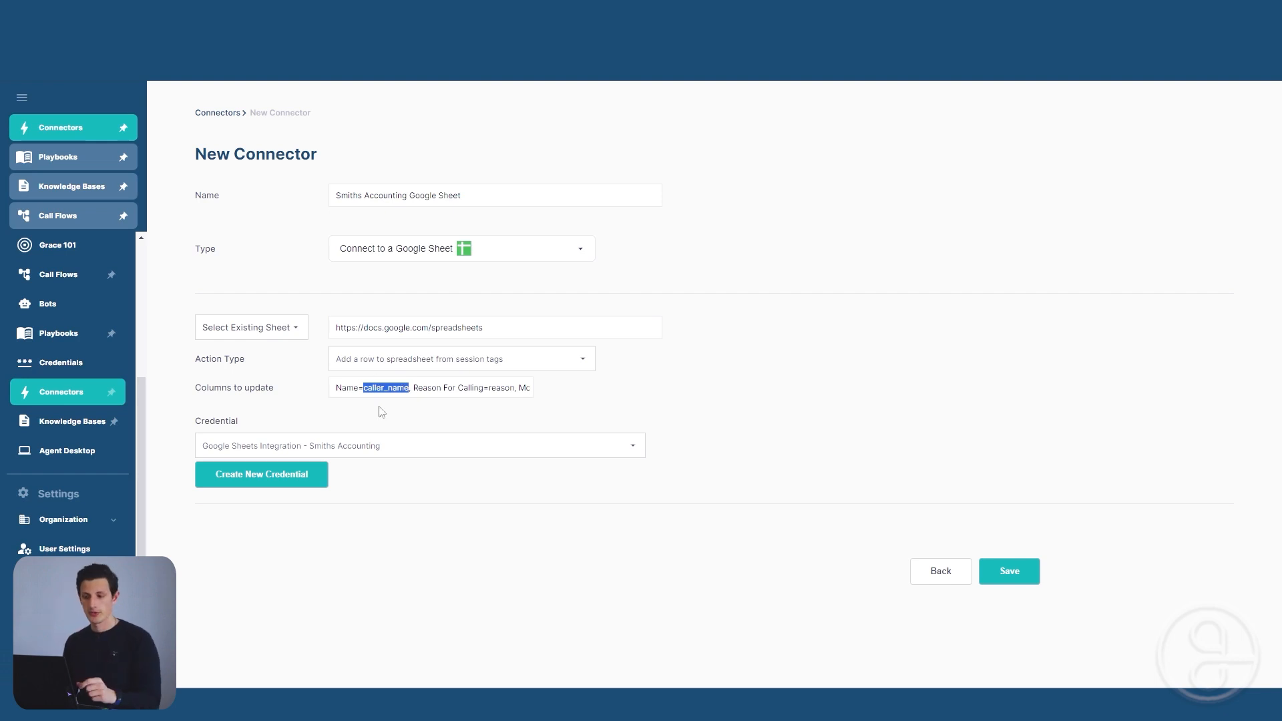
{"action": "left_click", "coordinate": [356, 406]}
{"action": "left_click_drag", "start_coordinate": [336, 391], "coordinate": [476, 391]}
{"action": "left_click", "coordinate": [505, 390]}
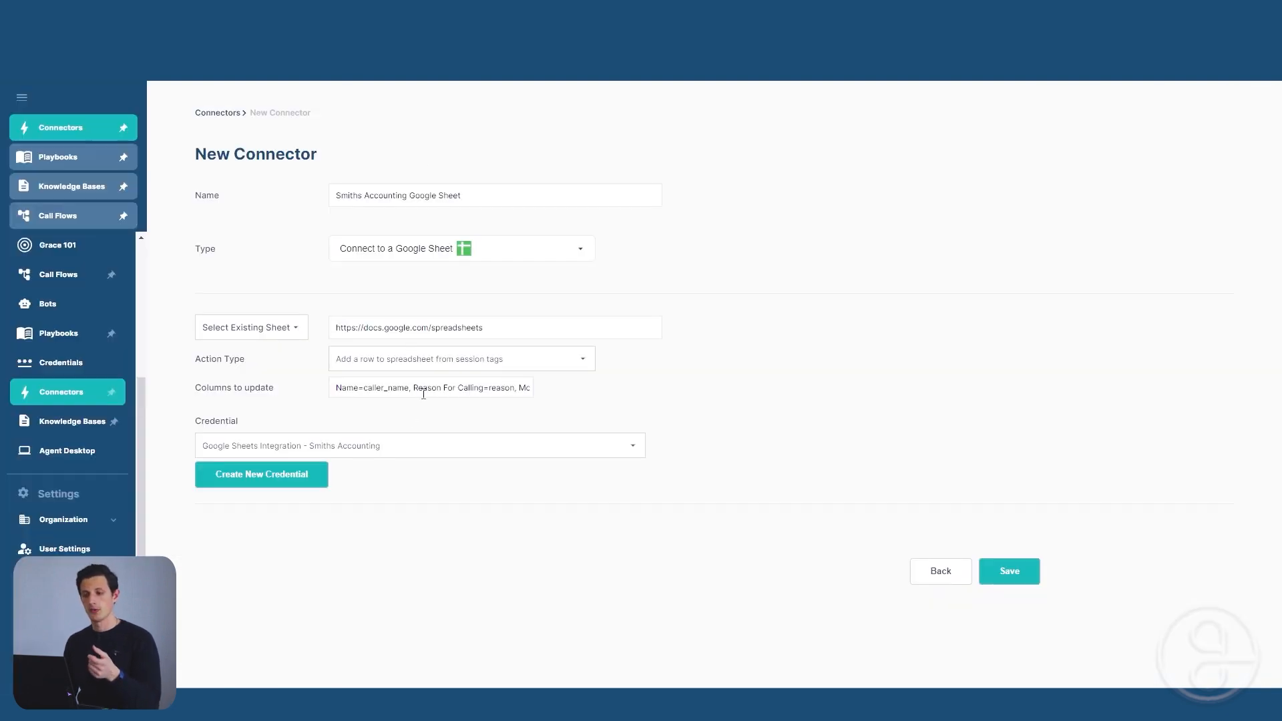
{"action": "left_click_drag", "start_coordinate": [459, 389], "coordinate": [560, 393]}
{"action": "left_click", "coordinate": [479, 424]}
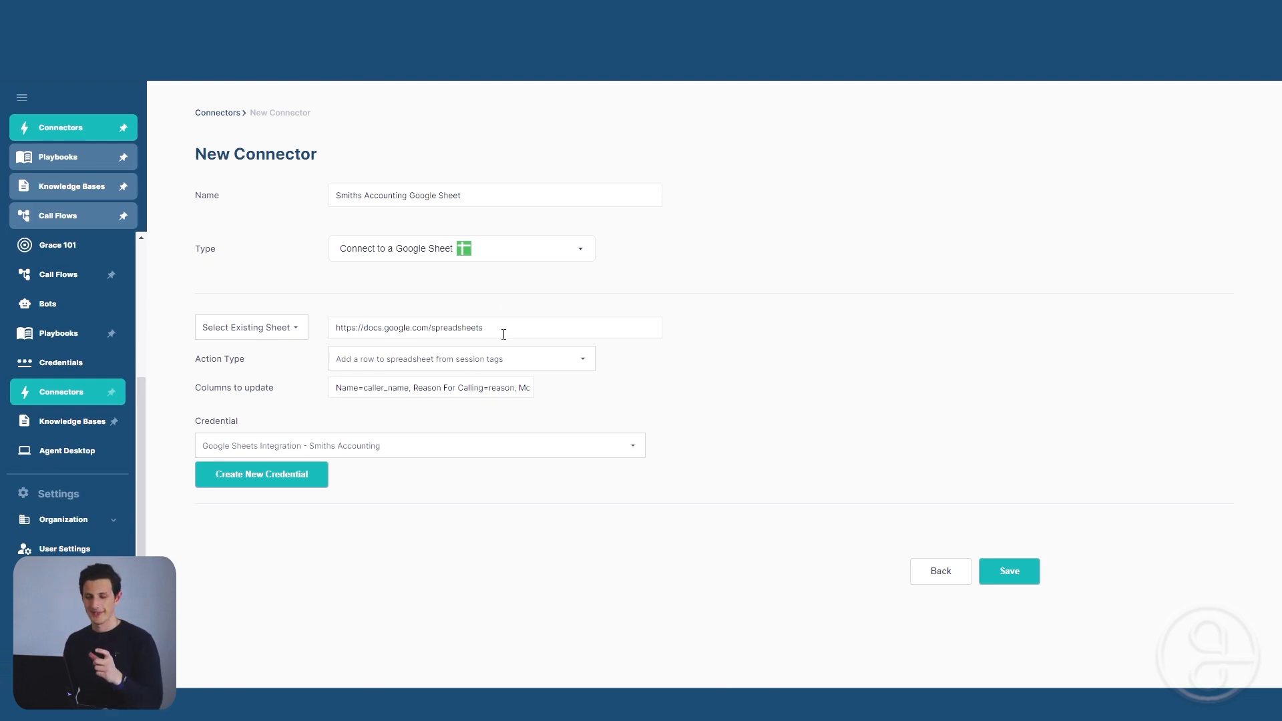
- Switch to the Smith's Accounting spreadsheet in Google Sheets and open its settings for sharing with others
{"action": "left_click_drag", "start_coordinate": [502, 329], "coordinate": [331, 314]}
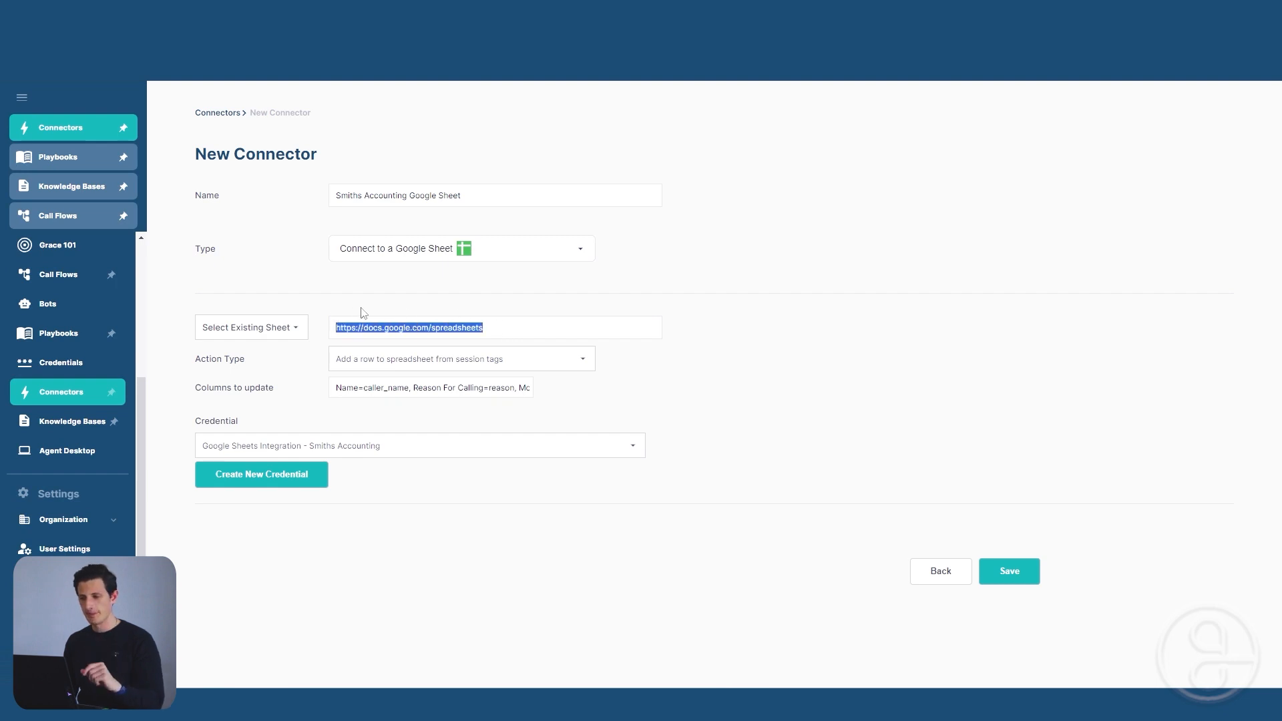
{"action": "left_click", "coordinate": [524, 12]}
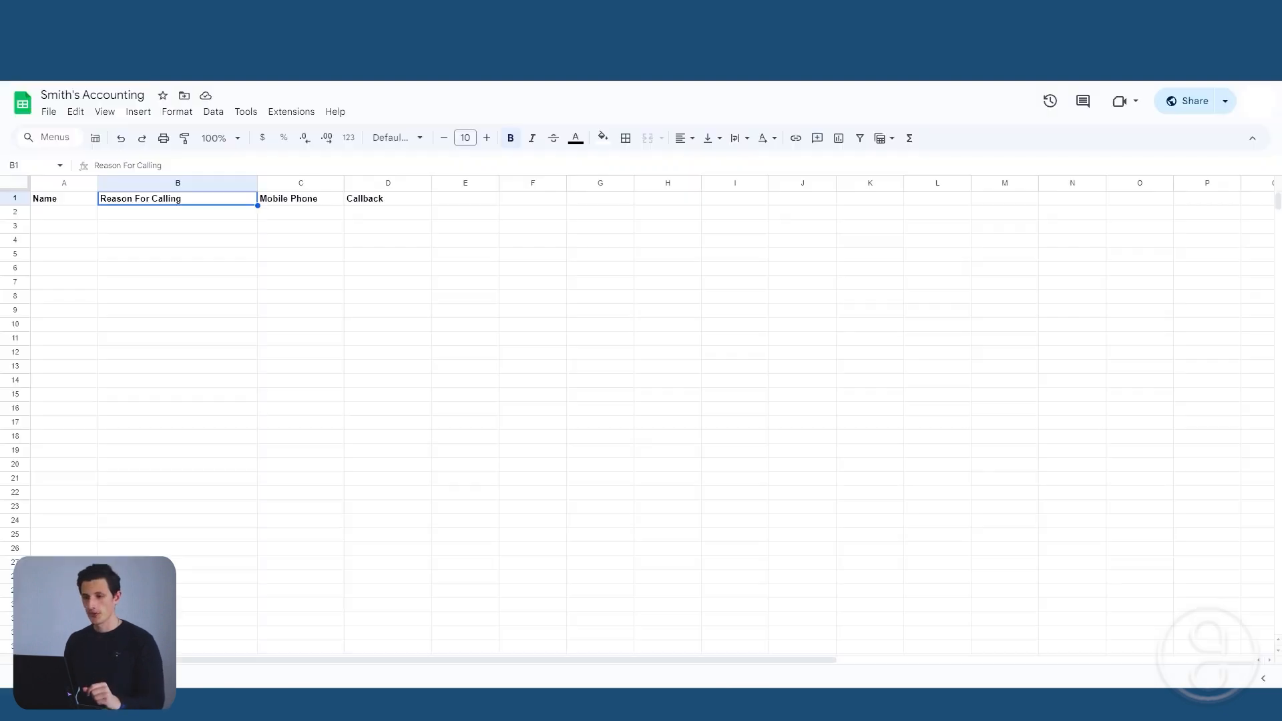
{"action": "left_click", "coordinate": [49, 111]}
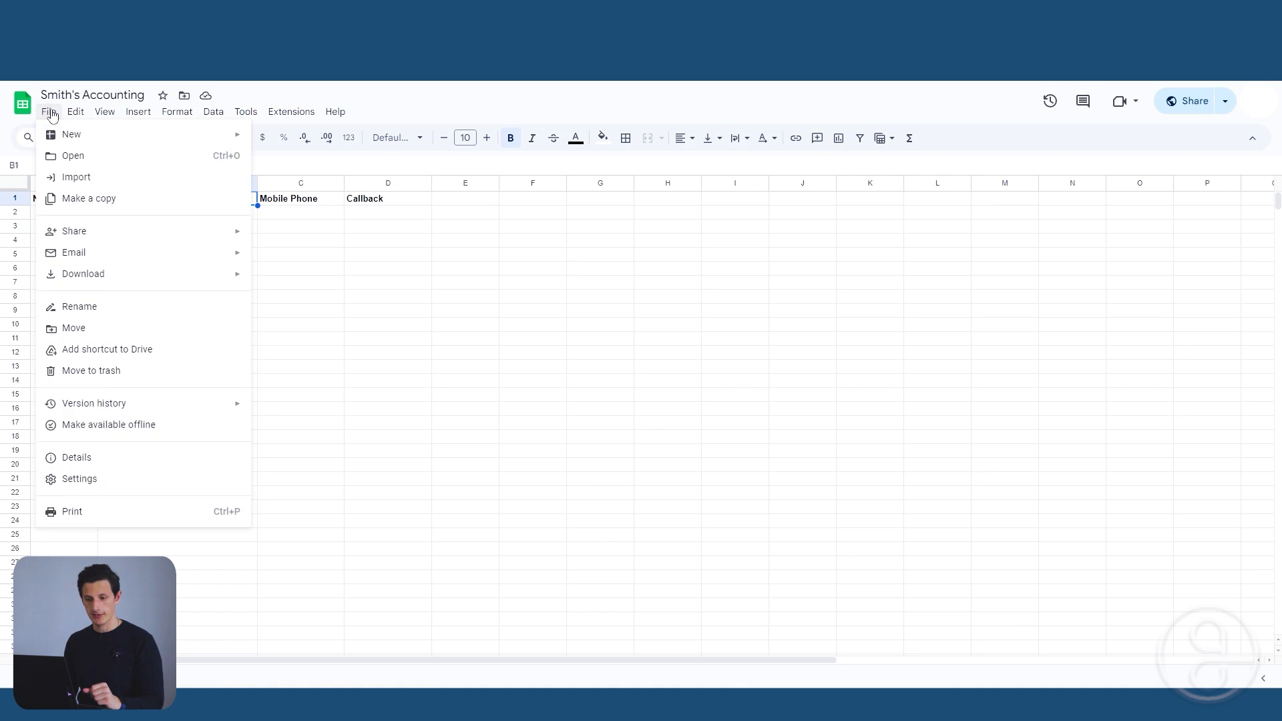
{"action": "mouse_move", "coordinate": [100, 236]}
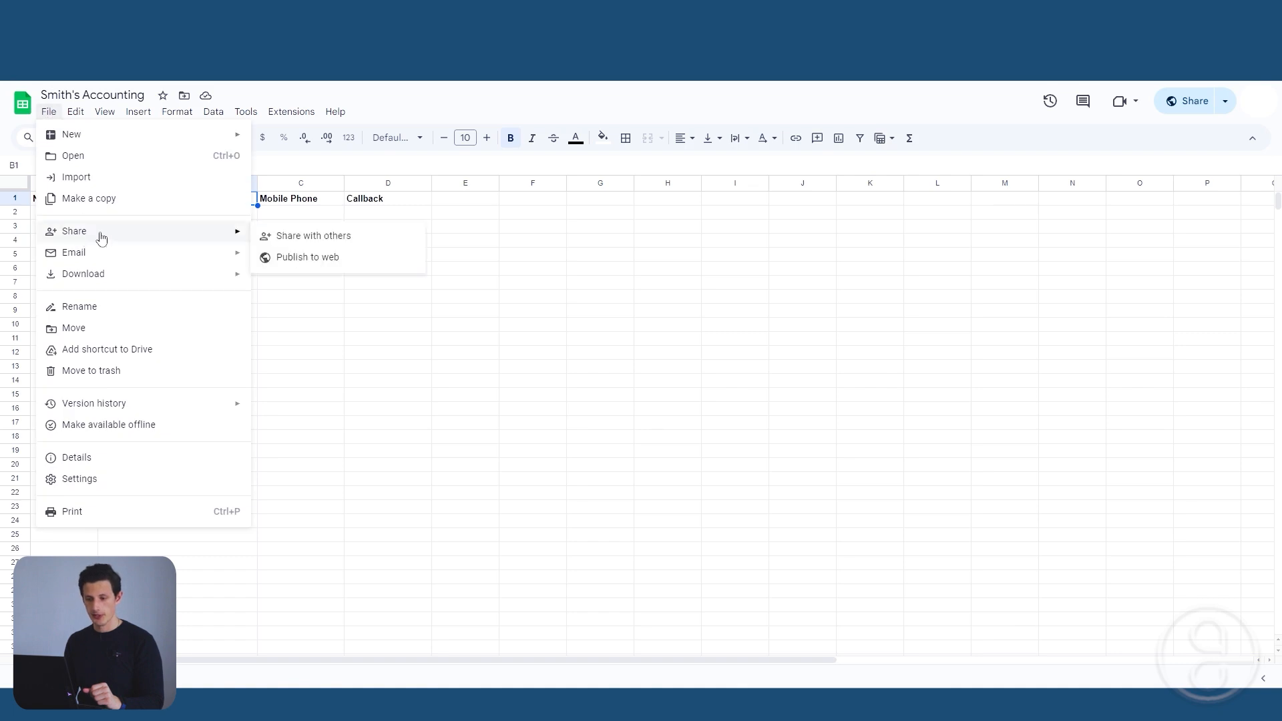
{"action": "left_click", "coordinate": [312, 237]}
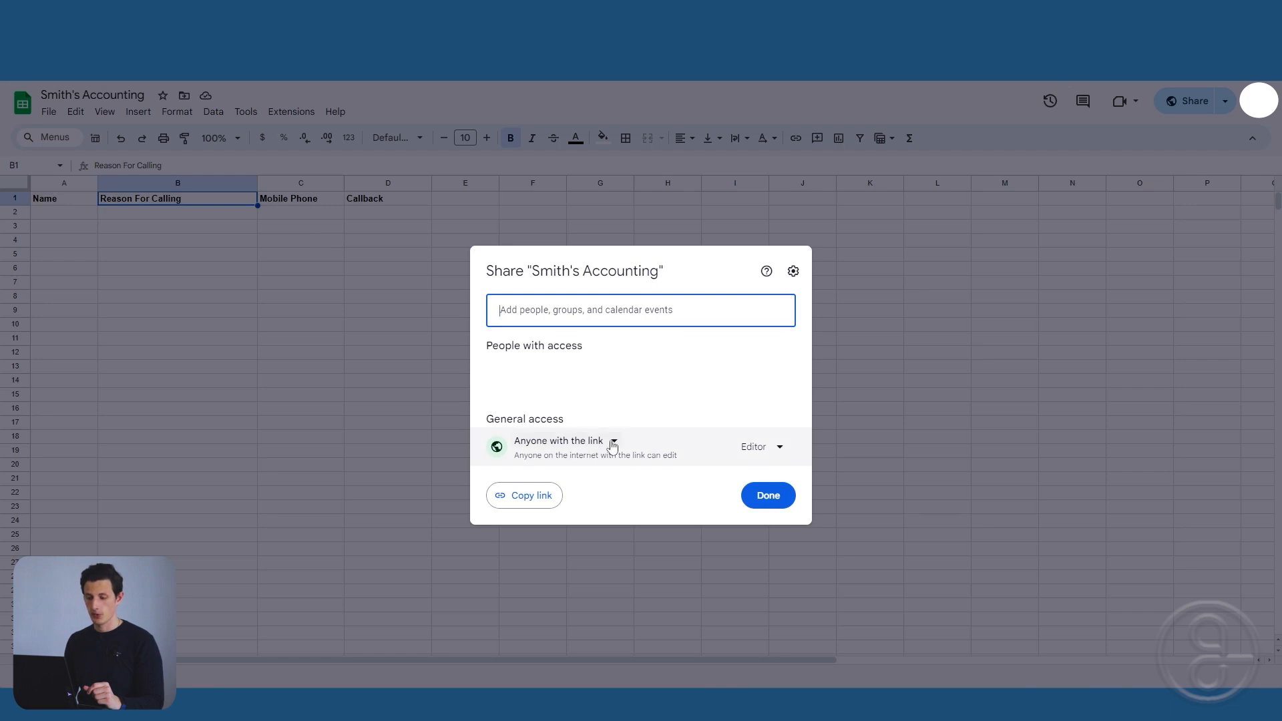
- Keep general access at "Anyone with the link" with the Editor role and copy the spreadsheet's sharing link
{"action": "left_click", "coordinate": [613, 442]}
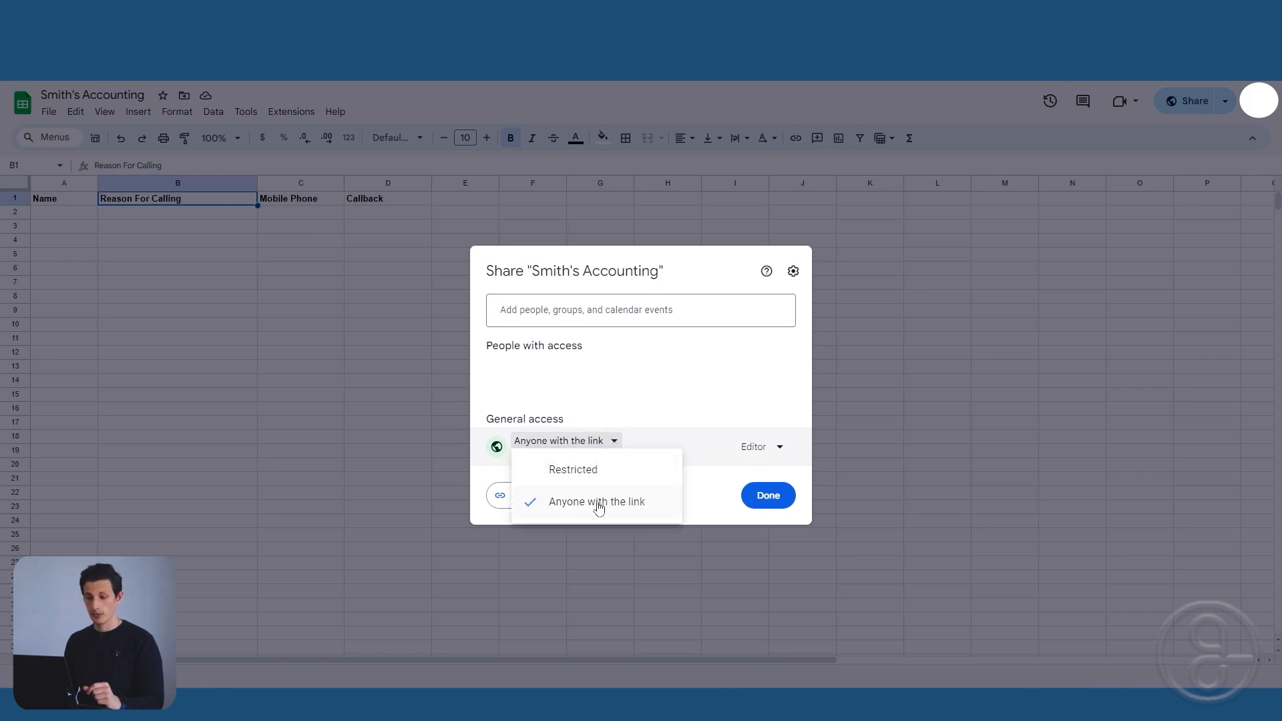
{"action": "left_click", "coordinate": [599, 504]}
{"action": "left_click", "coordinate": [776, 448]}
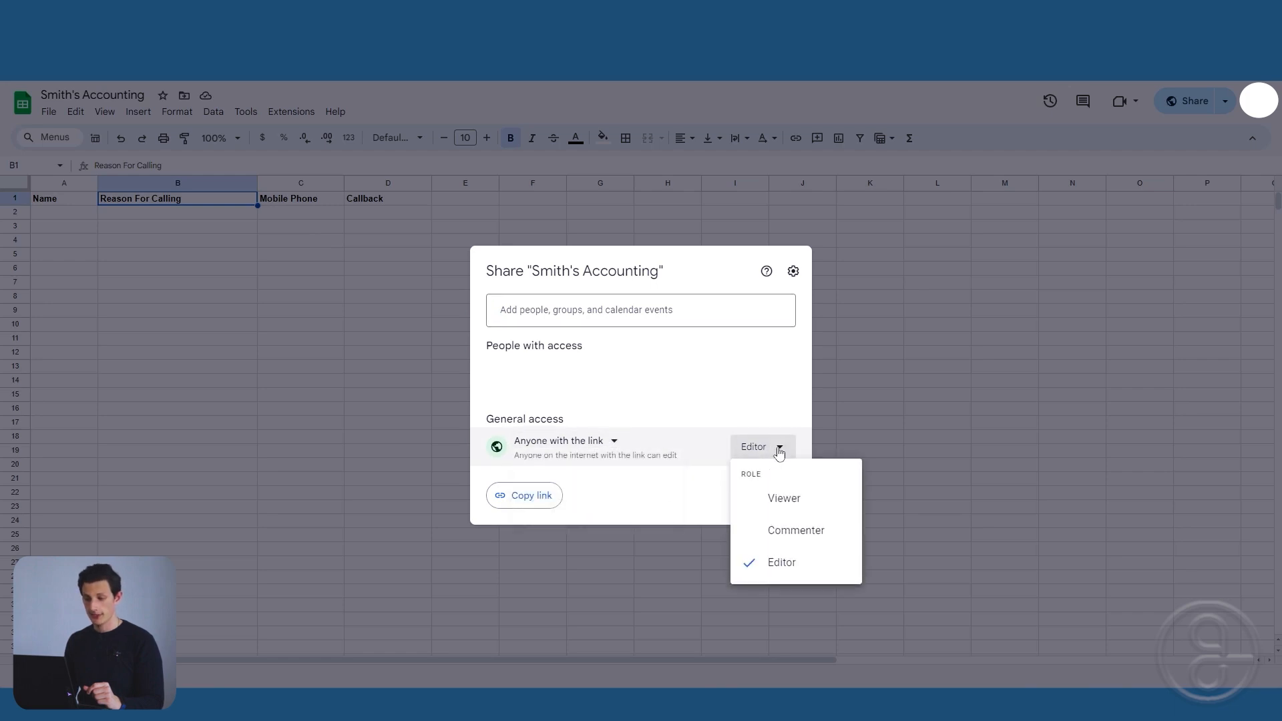
{"action": "left_click", "coordinate": [669, 494]}
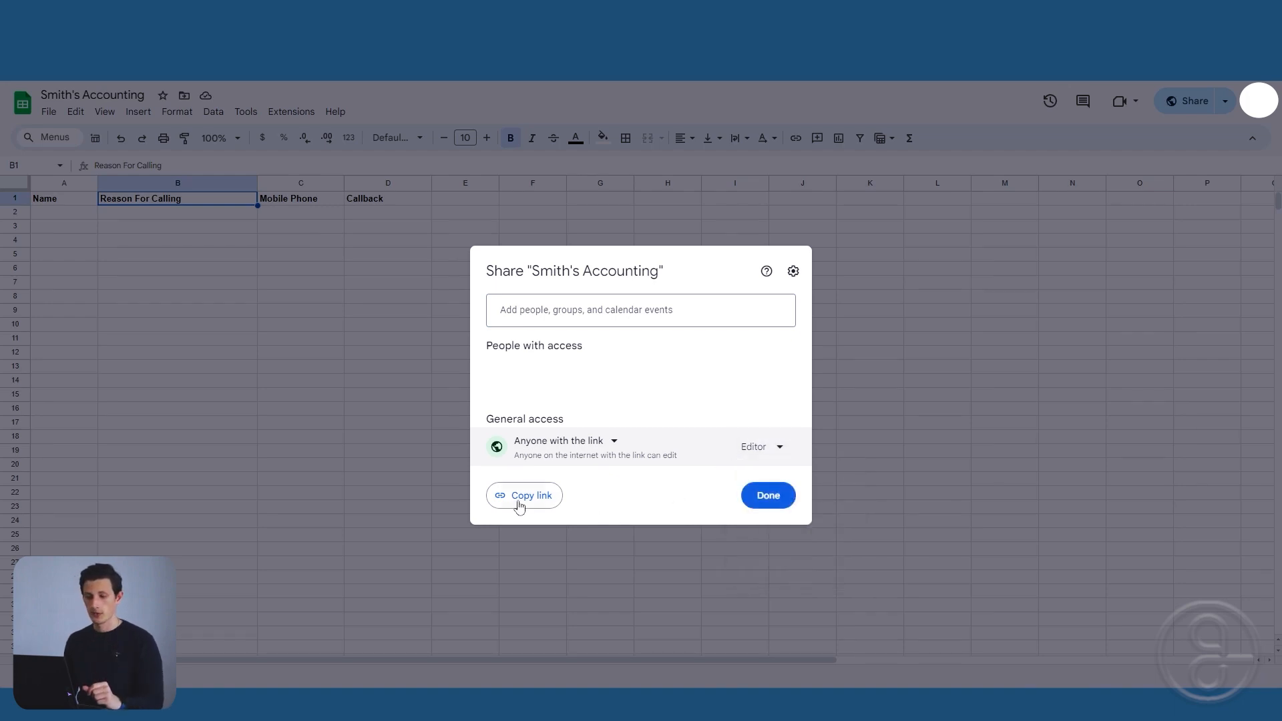
{"action": "left_click", "coordinate": [520, 500]}
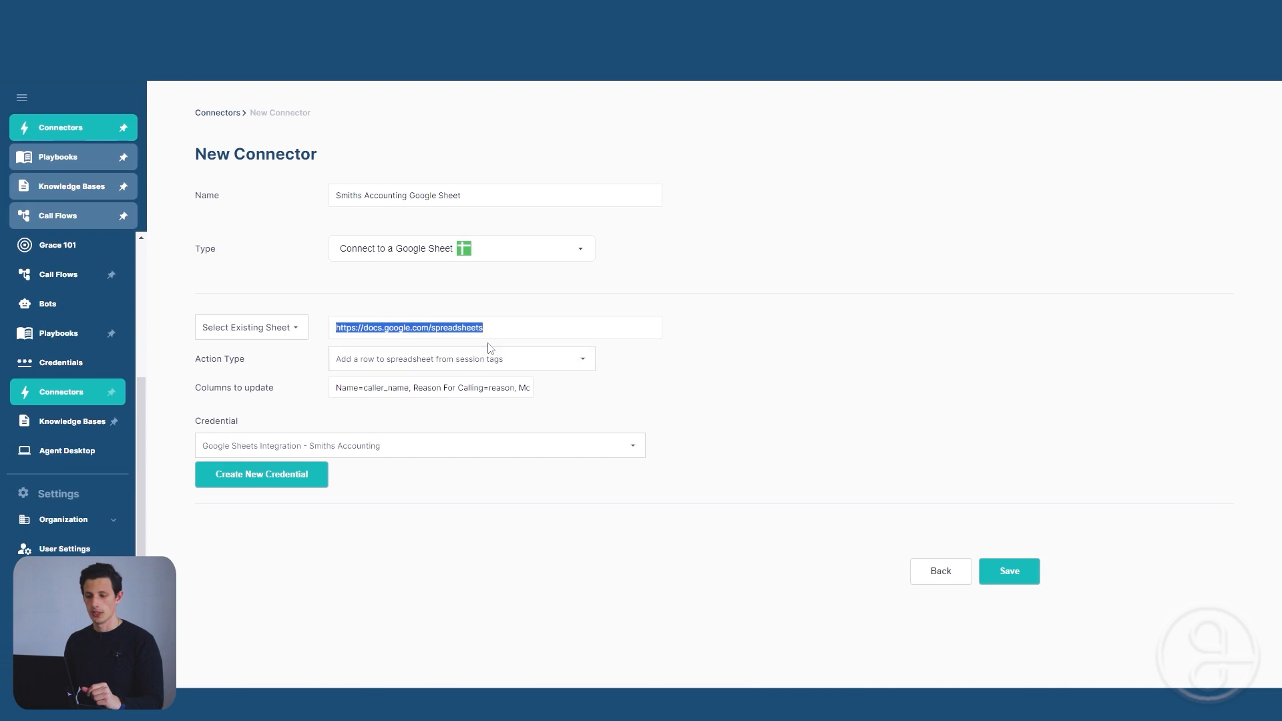
- Return to the new connector and check the existing sheet's URL entry
{"action": "left_click", "coordinate": [507, 327]}
{"action": "left_click_drag", "start_coordinate": [507, 327], "coordinate": [404, 327]}
{"action": "left_click", "coordinate": [788, 418]}
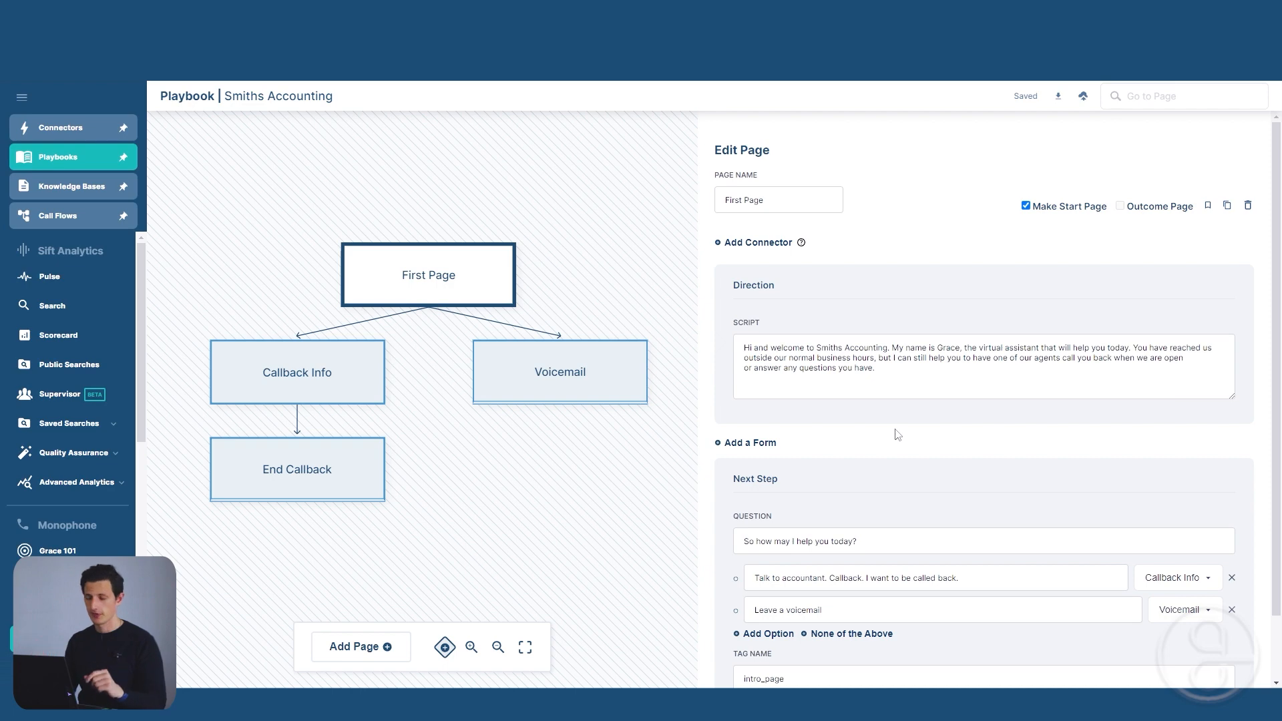
- Review the First Page's script and next-step options in the Smiths Accounting playbook, along with the Voicemail page's exit script and outcome
{"action": "scroll", "coordinate": [777, 489], "scroll_direction": "down", "scroll_amount": 1}
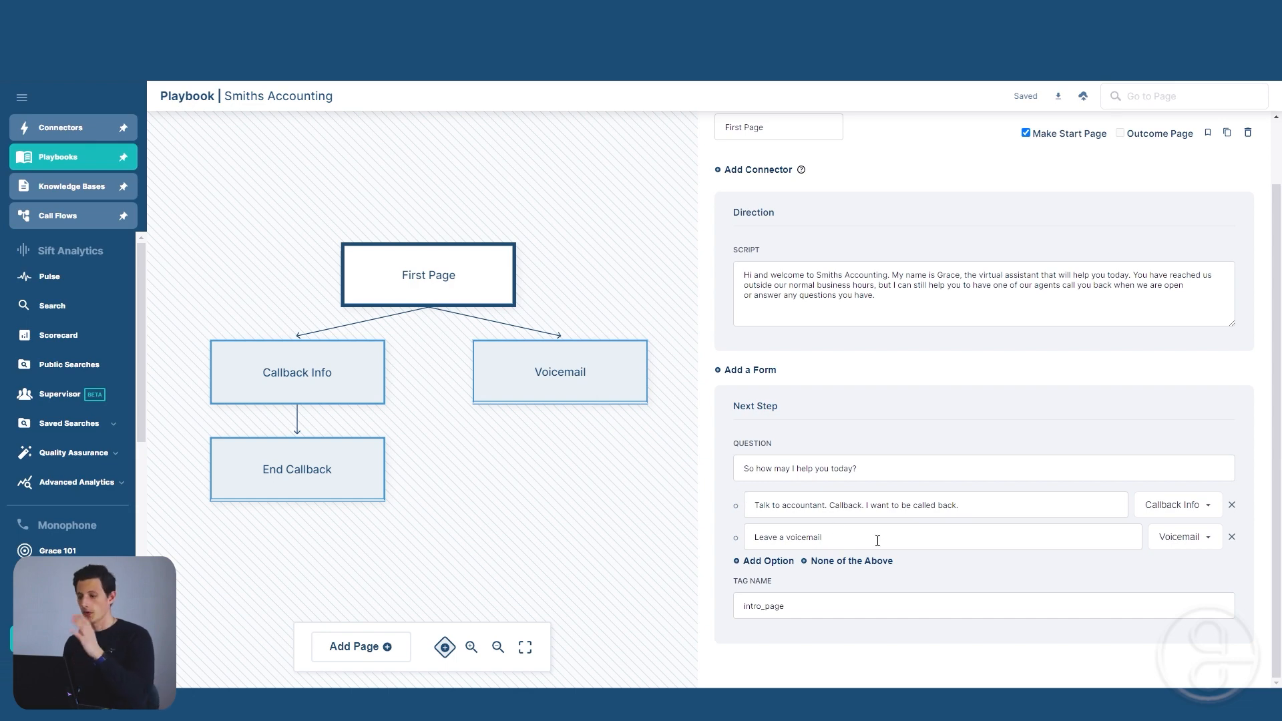
{"action": "left_click", "coordinate": [561, 389]}
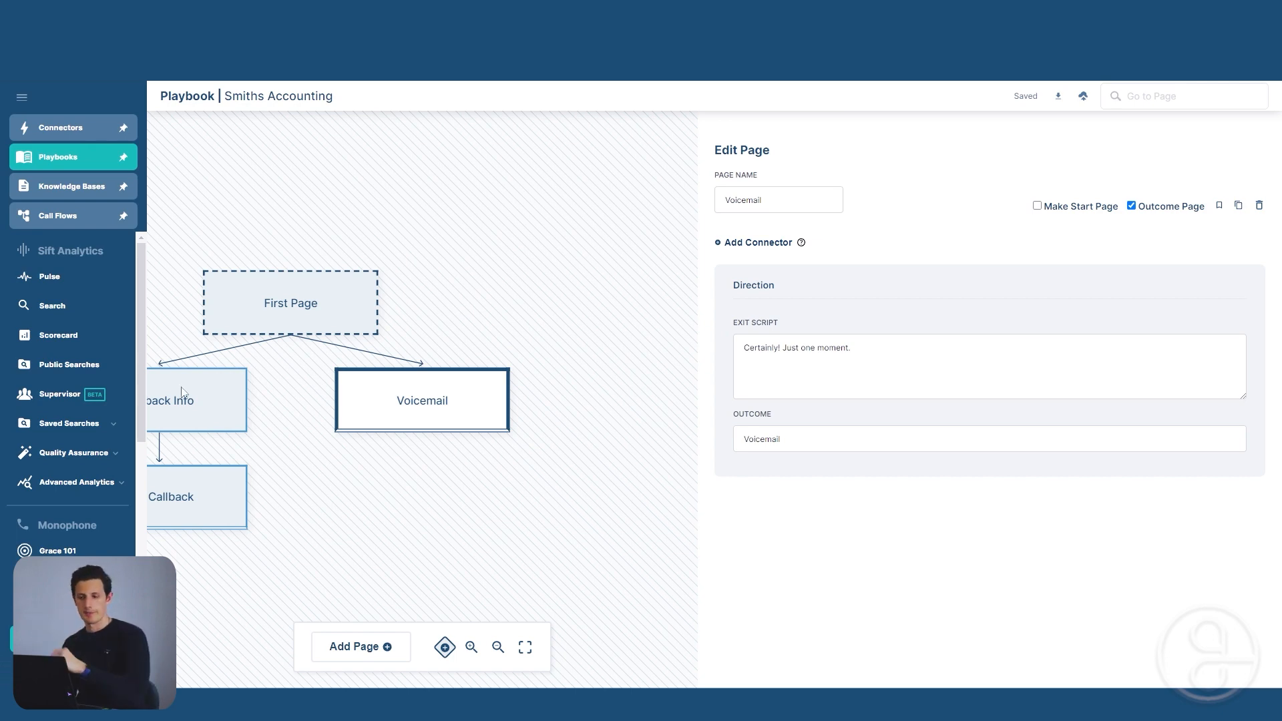
{"action": "left_click", "coordinate": [353, 325]}
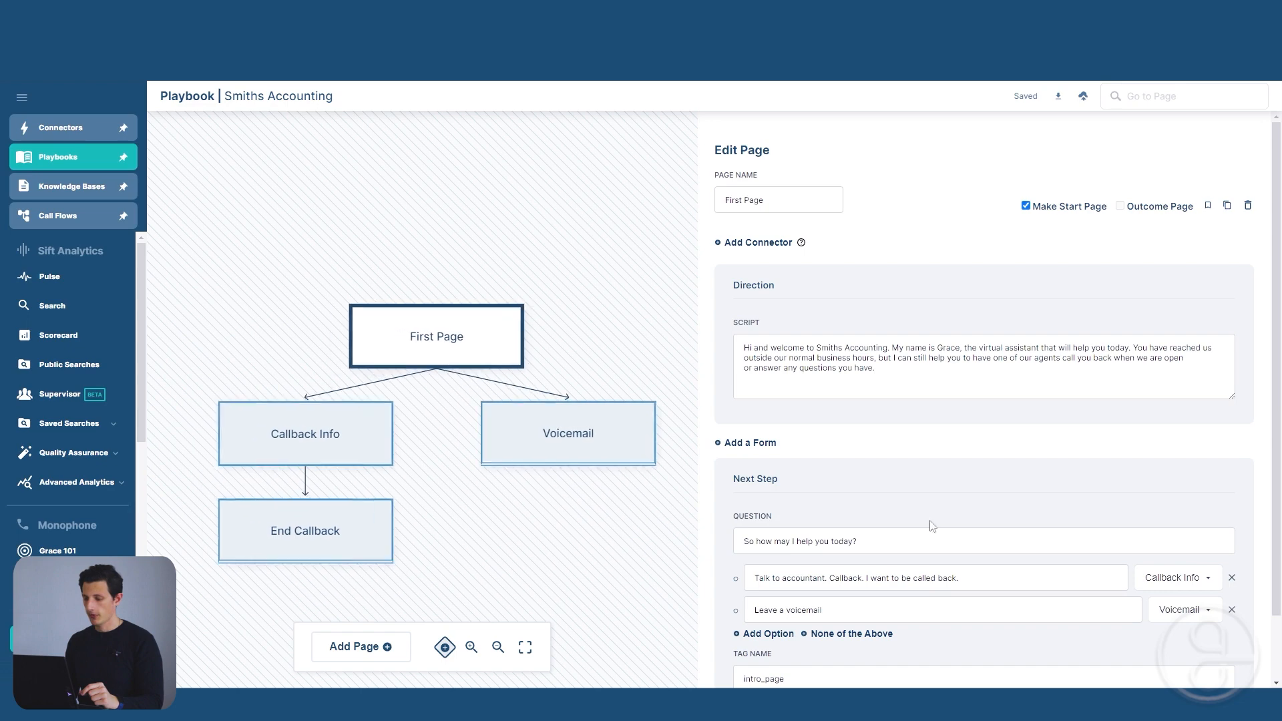
{"action": "scroll", "coordinate": [1168, 521], "scroll_direction": "down", "scroll_amount": 2}
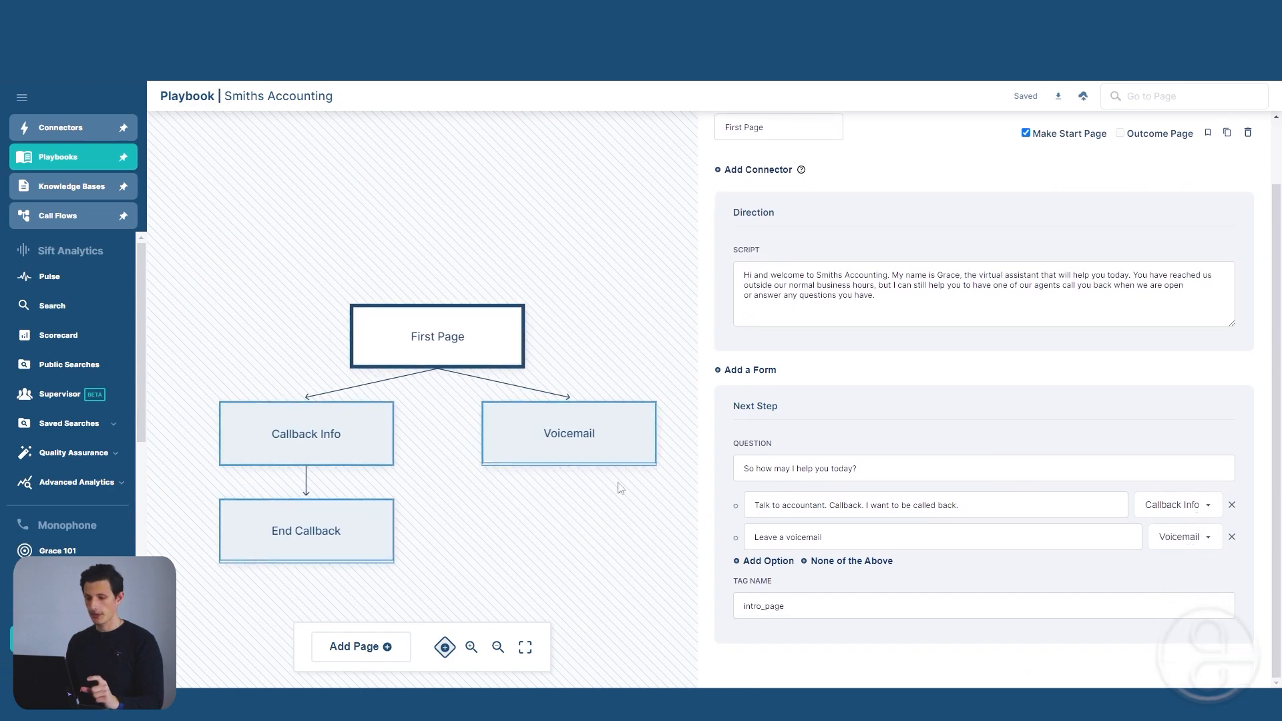
- Review the Callback Info page's script, form questions and tag names, and check the reason tag against the open connector
{"action": "left_click", "coordinate": [340, 432]}
{"action": "scroll", "coordinate": [833, 375], "scroll_direction": "down", "scroll_amount": 2}
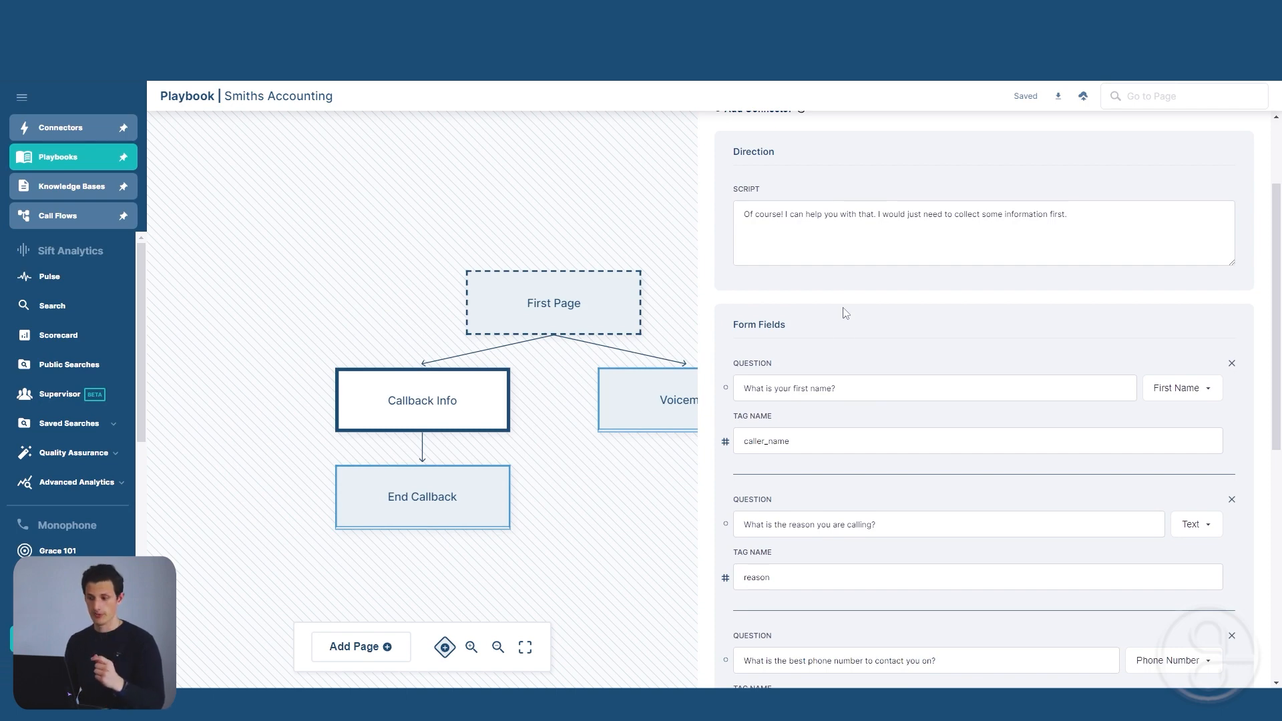
{"action": "scroll", "coordinate": [845, 313], "scroll_direction": "down", "scroll_amount": 1}
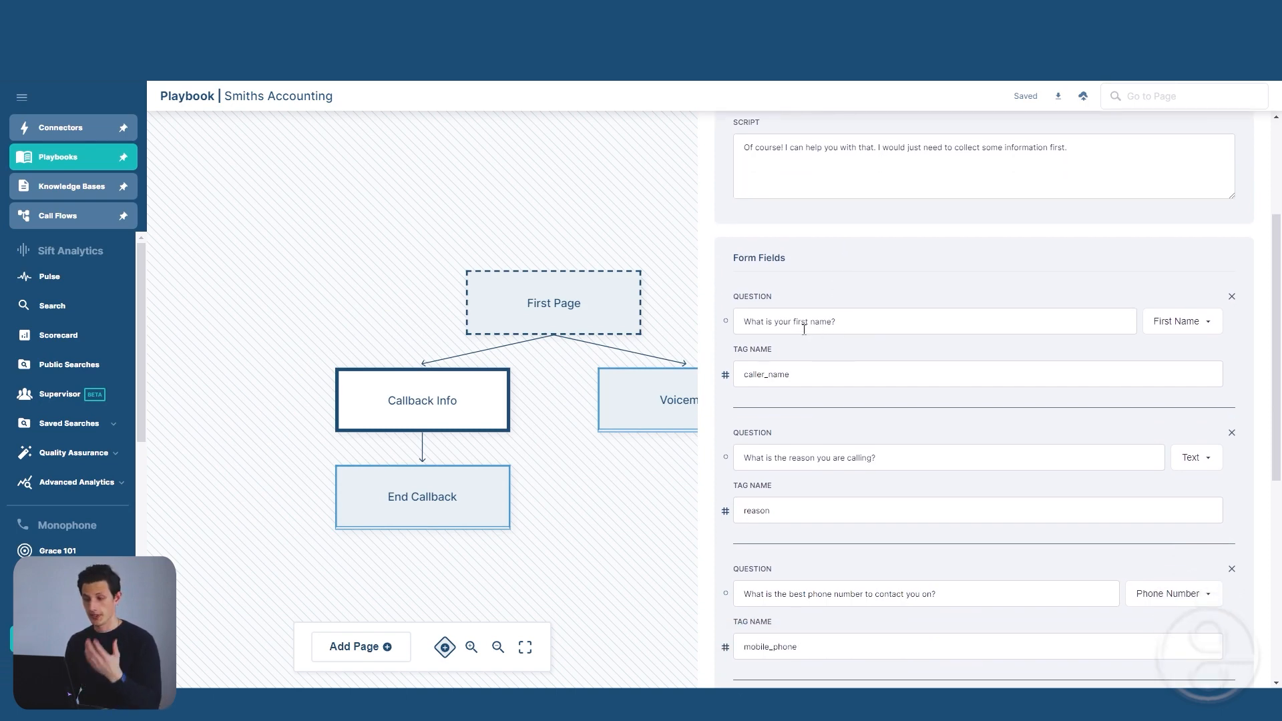
{"action": "scroll", "coordinate": [845, 444], "scroll_direction": "down", "scroll_amount": 2}
{"action": "scroll", "coordinate": [854, 484], "scroll_direction": "down", "scroll_amount": 2}
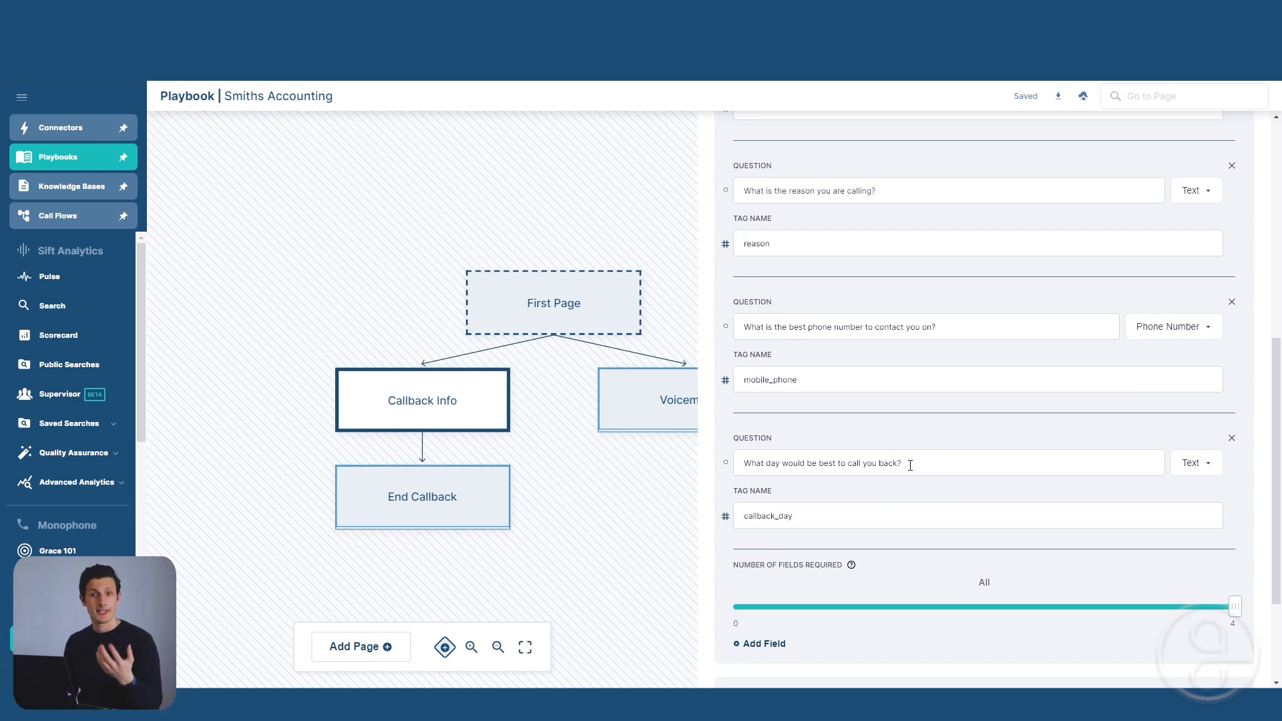
{"action": "left_click_drag", "start_coordinate": [791, 251], "coordinate": [736, 245]}
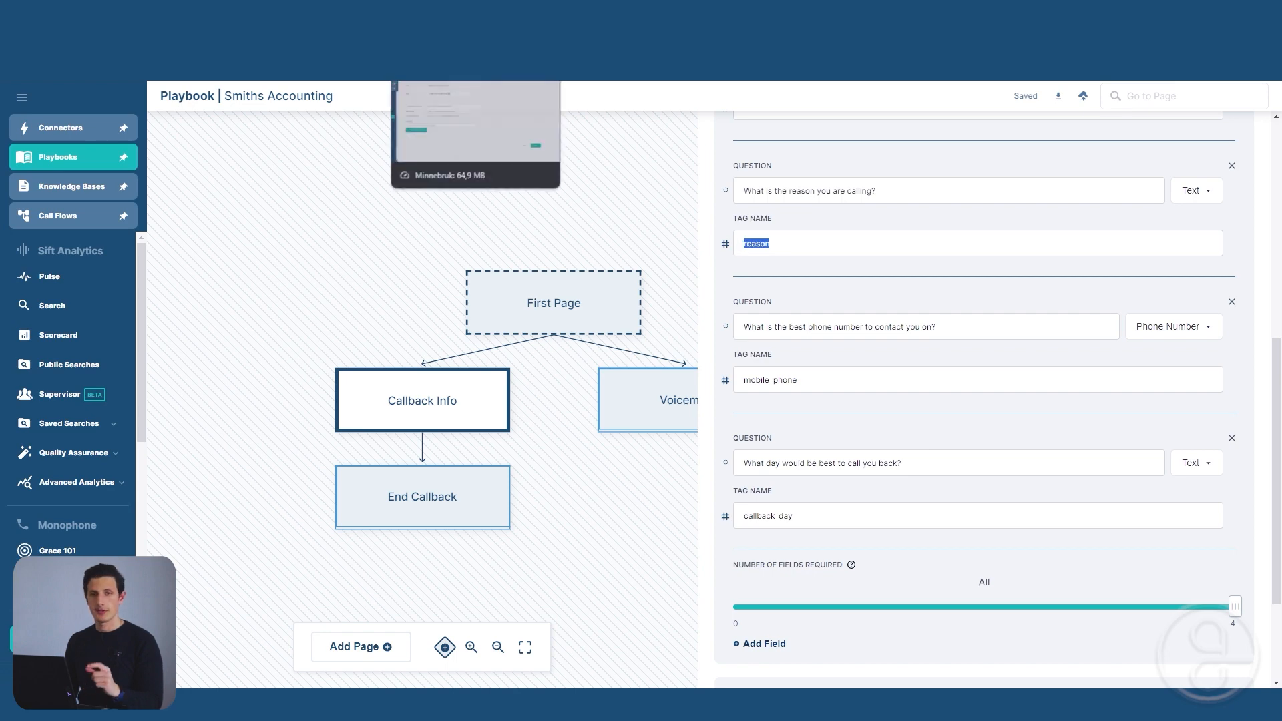
{"action": "left_click", "coordinate": [438, 14]}
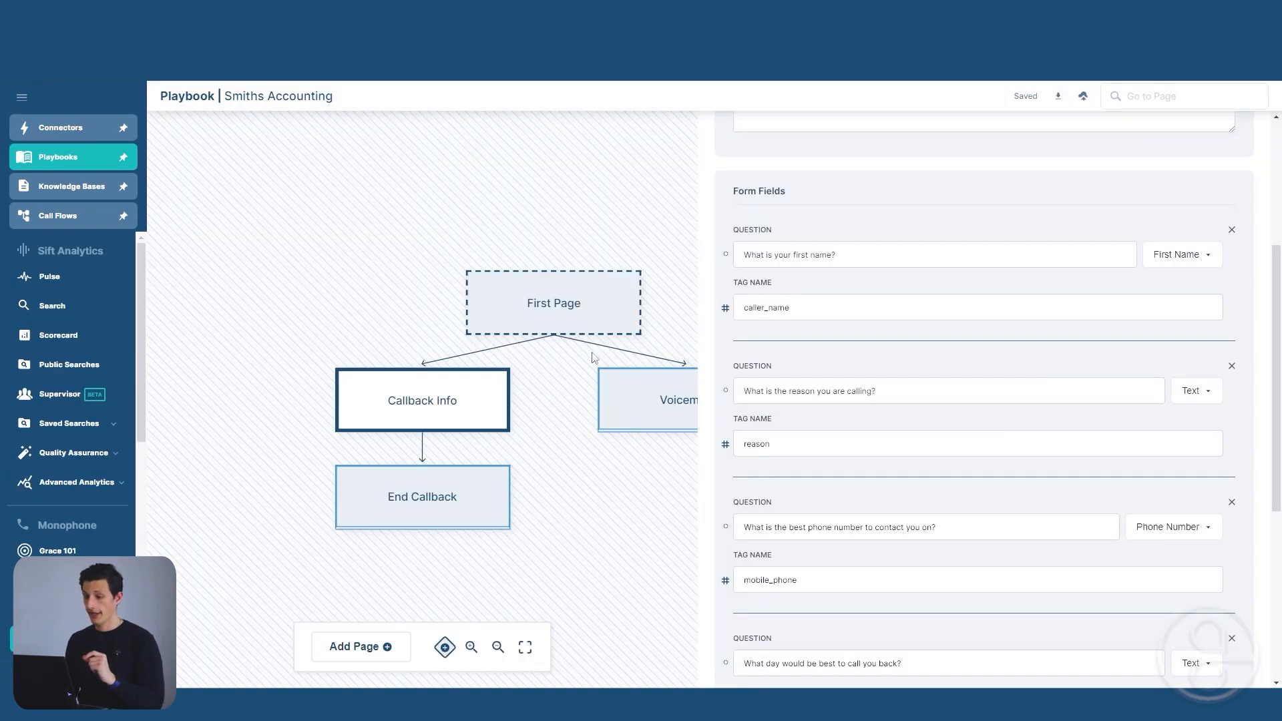
- Go through all of the Callback Info page's form fields, the number of fields required and the next step
{"action": "scroll", "coordinate": [790, 415], "scroll_direction": "down", "scroll_amount": 5}
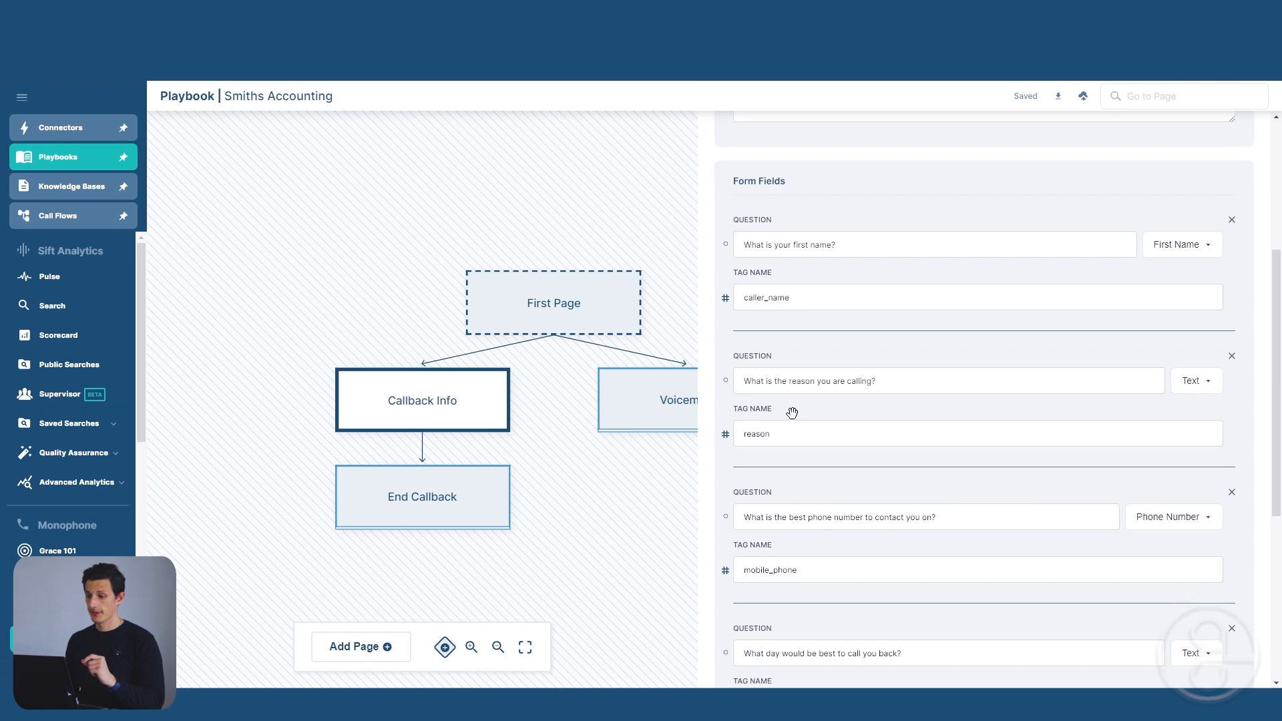
{"action": "scroll", "coordinate": [786, 545], "scroll_direction": "up", "scroll_amount": 10}
{"action": "scroll", "coordinate": [788, 387], "scroll_direction": "down", "scroll_amount": 9}
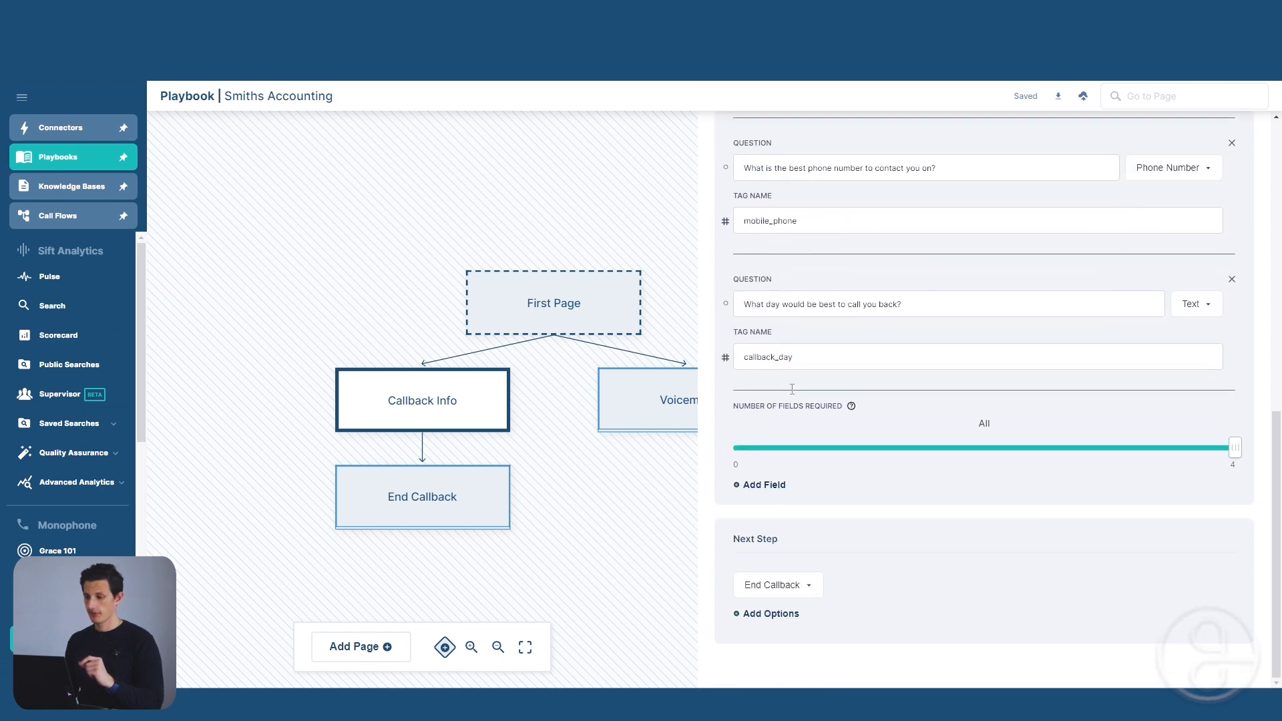
{"action": "scroll", "coordinate": [805, 390], "scroll_direction": "up", "scroll_amount": 3}
{"action": "scroll", "coordinate": [815, 421], "scroll_direction": "up", "scroll_amount": 2}
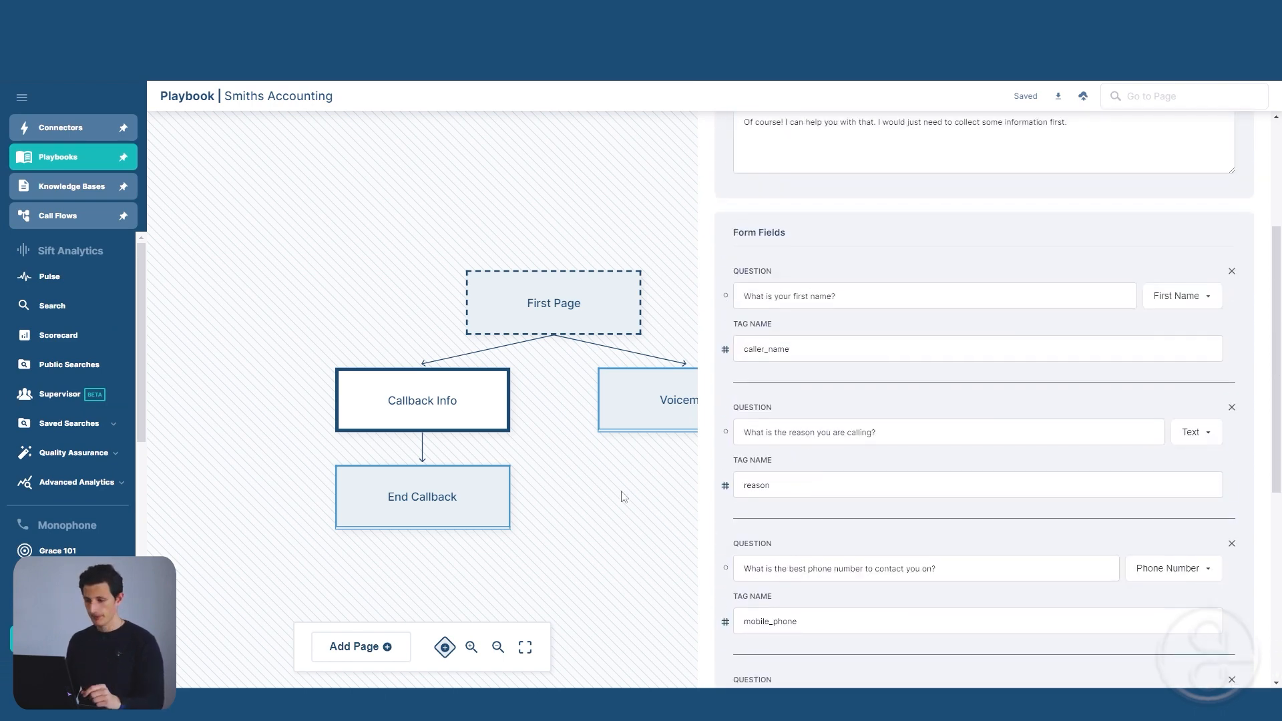
- Open the End Callback page and examine its outcome and the caller name placeholder in its exit script
{"action": "left_click", "coordinate": [435, 510]}
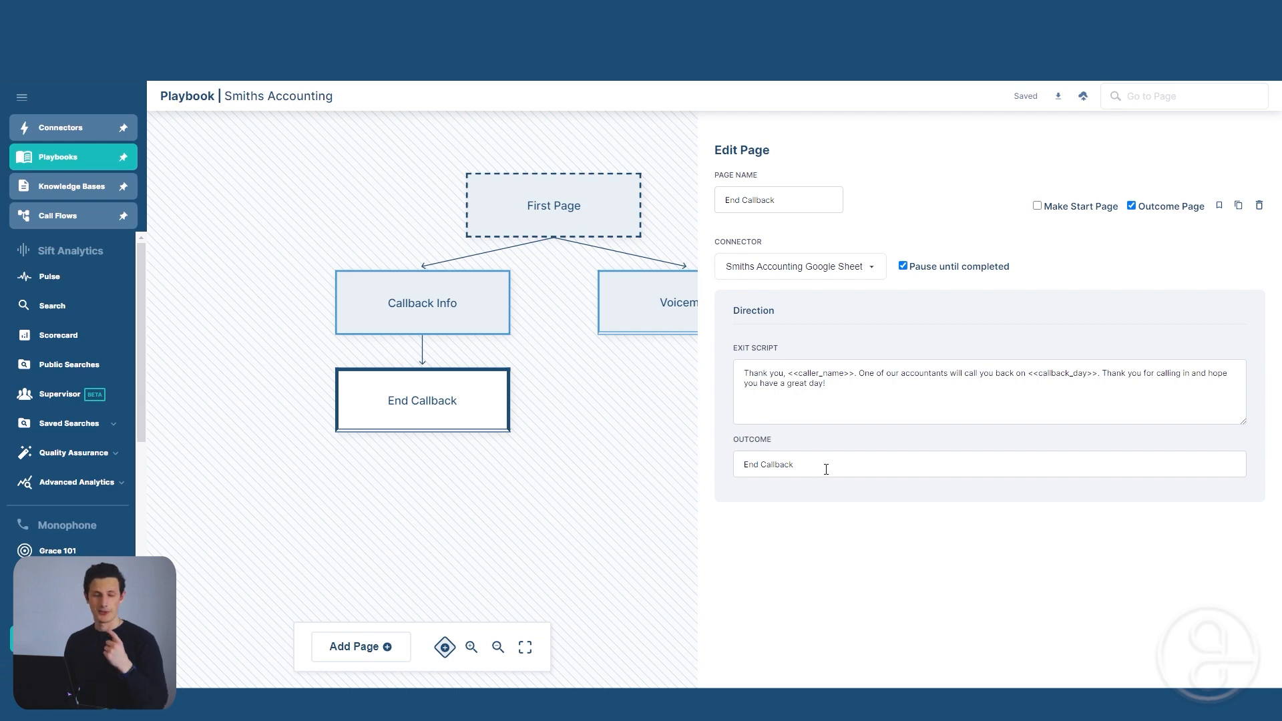
{"action": "left_click_drag", "start_coordinate": [812, 465], "coordinate": [739, 465]}
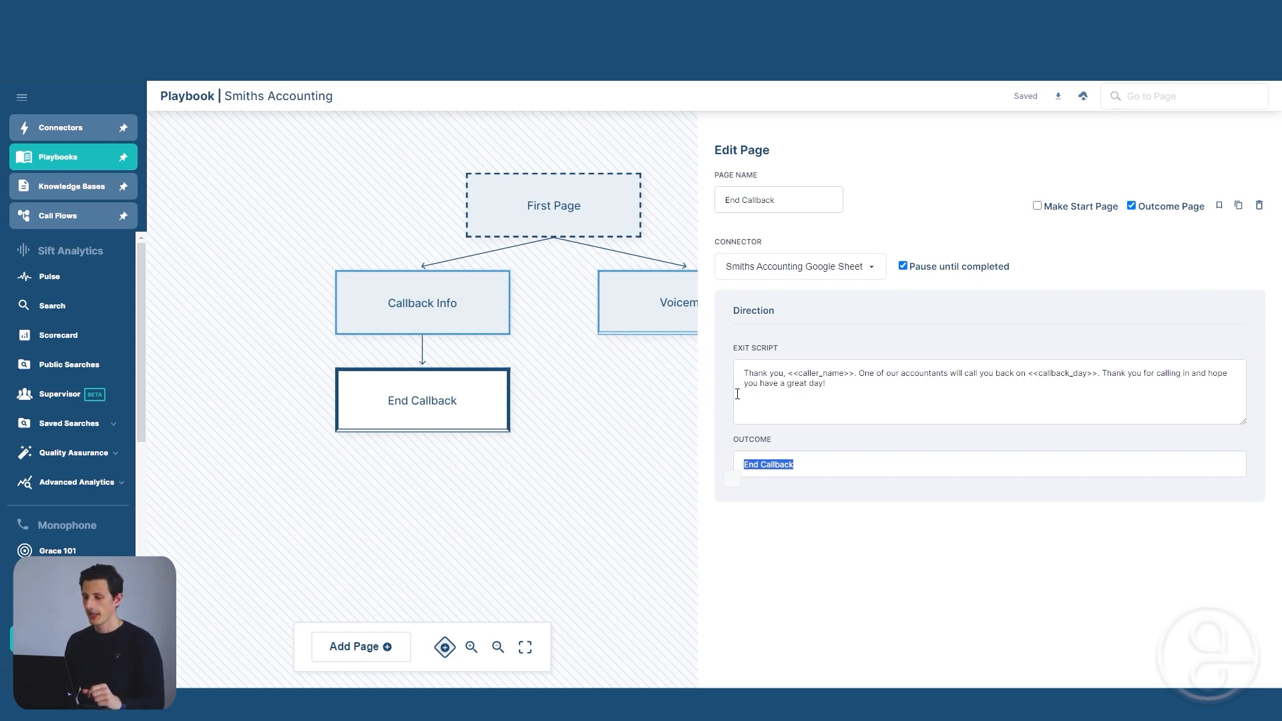
{"action": "left_click_drag", "start_coordinate": [802, 372], "coordinate": [849, 373]}
- Compare the caller_name tag on the Callback Info page with the caller_name and callback_day placeholders in the End Callback exit script
{"action": "left_click", "coordinate": [500, 309]}
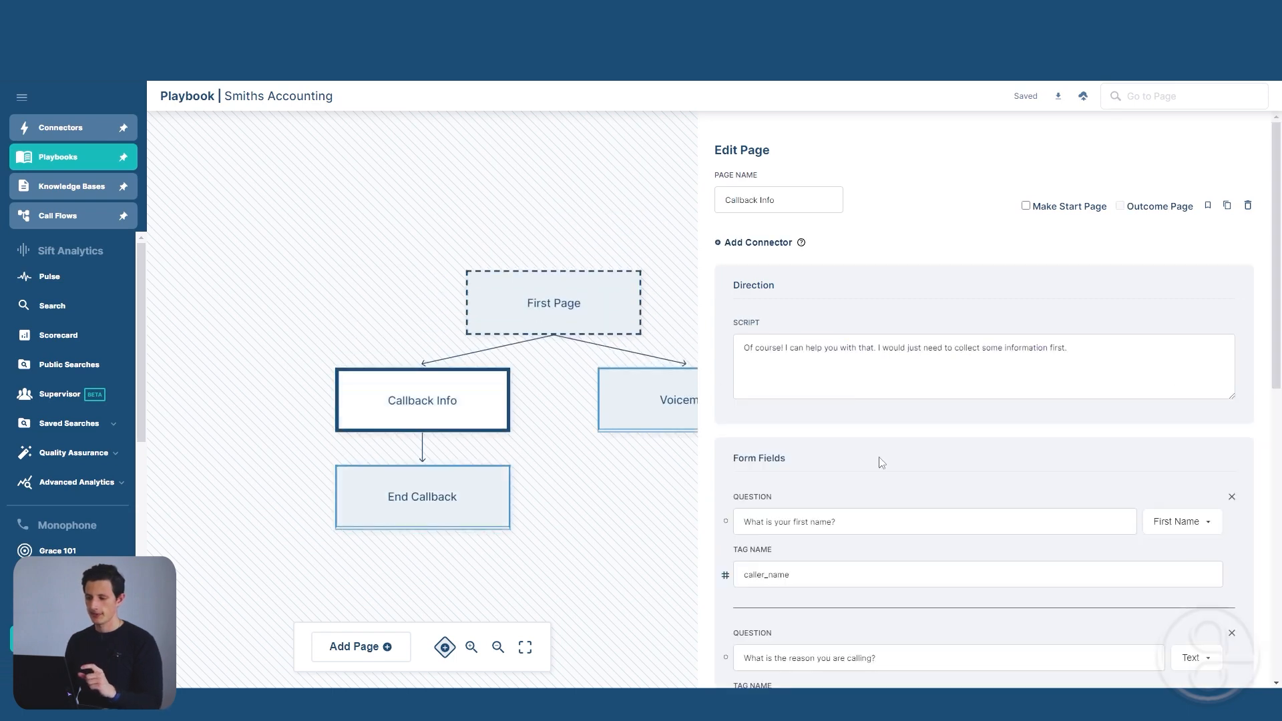
{"action": "scroll", "coordinate": [801, 400], "scroll_direction": "down", "scroll_amount": 3}
{"action": "left_click_drag", "start_coordinate": [790, 375], "coordinate": [736, 375]}
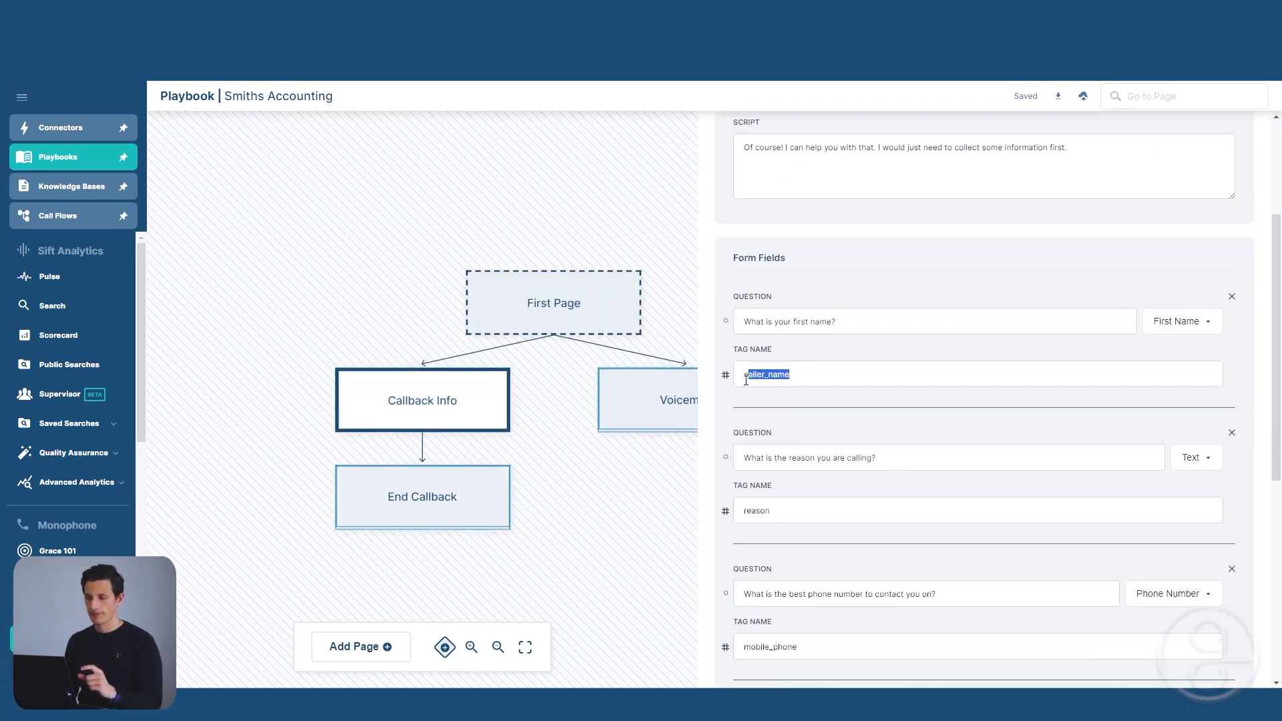
{"action": "left_click", "coordinate": [472, 486]}
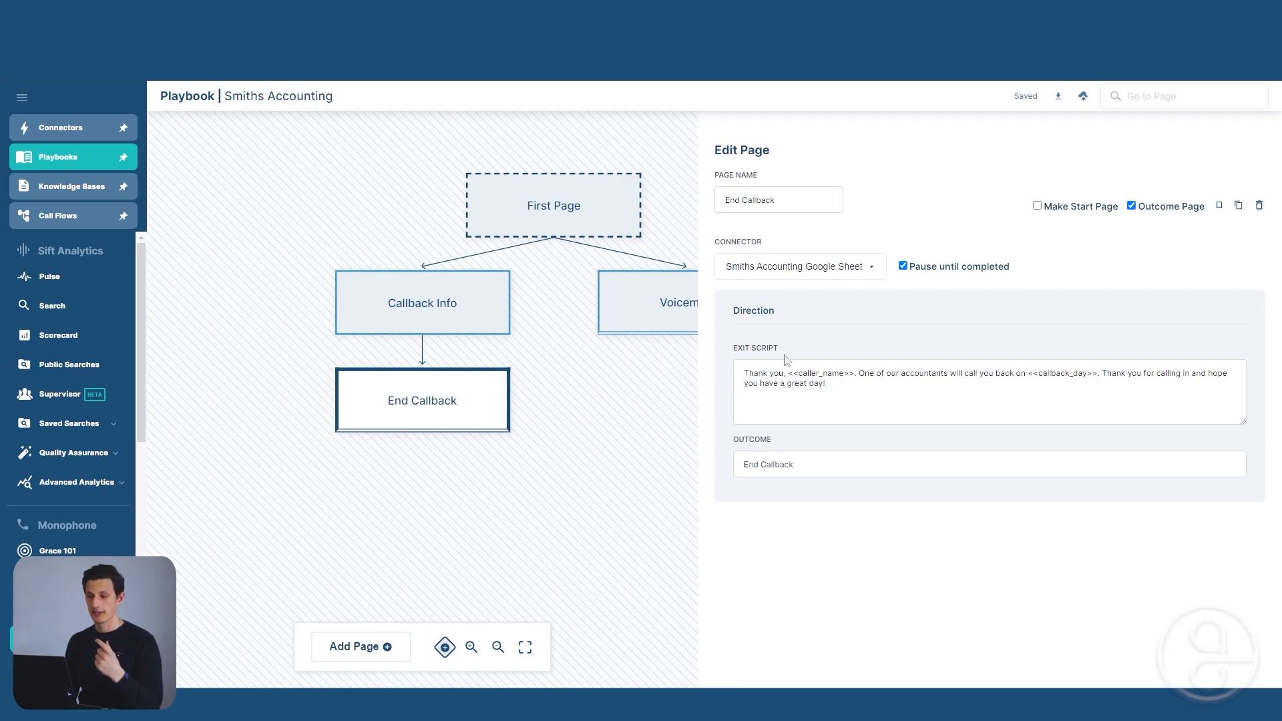
{"action": "left_click_drag", "start_coordinate": [788, 373], "coordinate": [855, 371]}
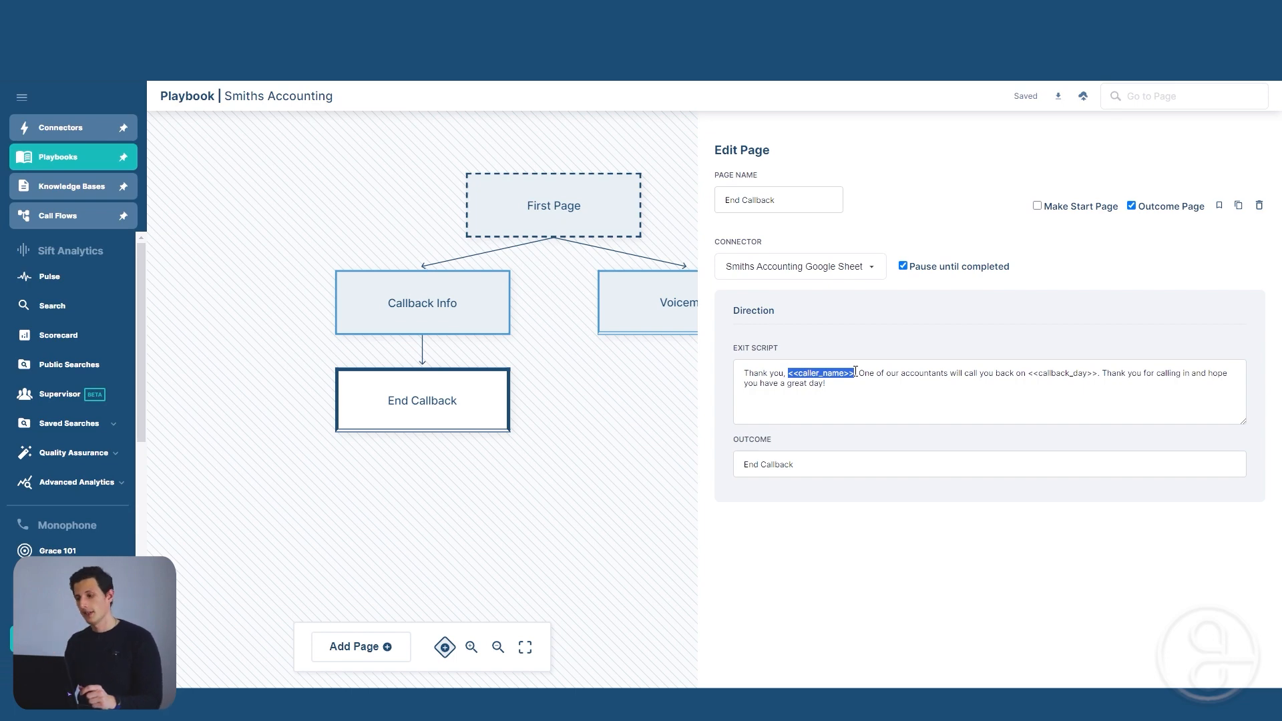
{"action": "left_click_drag", "start_coordinate": [1036, 370], "coordinate": [1080, 378]}
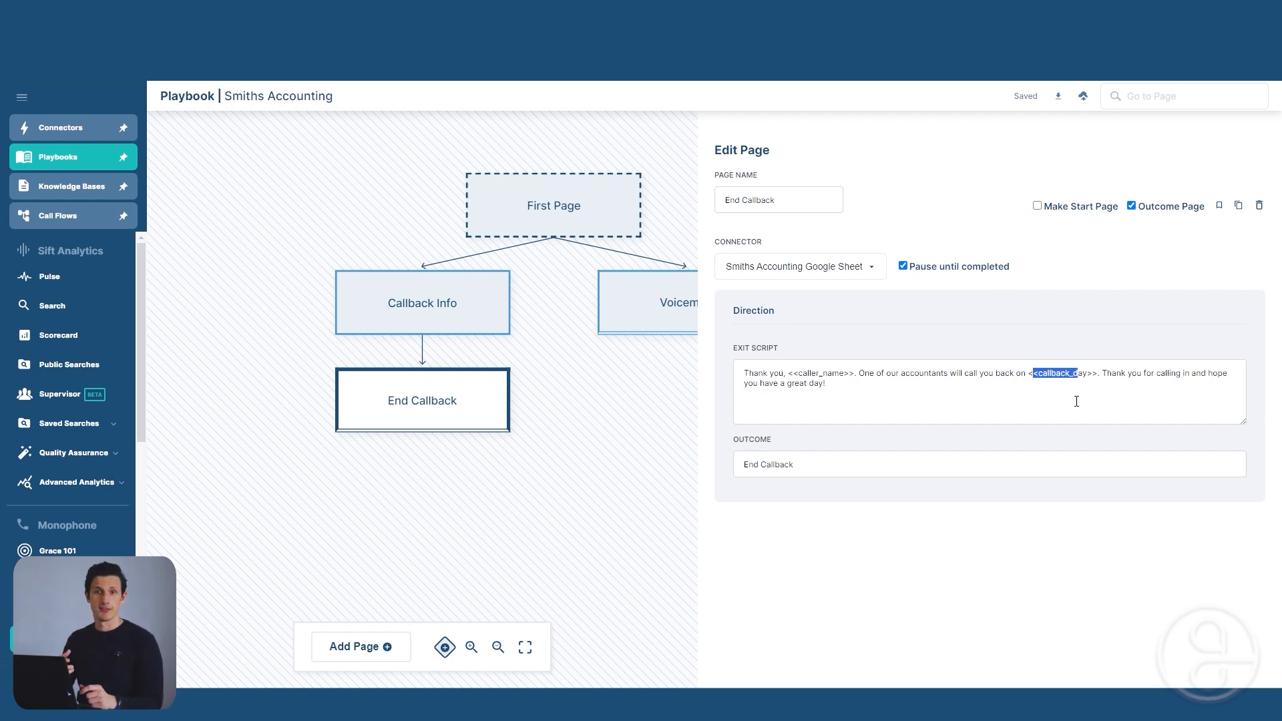
- Check the connector choices for the End Callback page, keeping Smiths Accounting Google Sheet selected
{"action": "left_click_drag", "start_coordinate": [575, 417], "coordinate": [554, 382]}
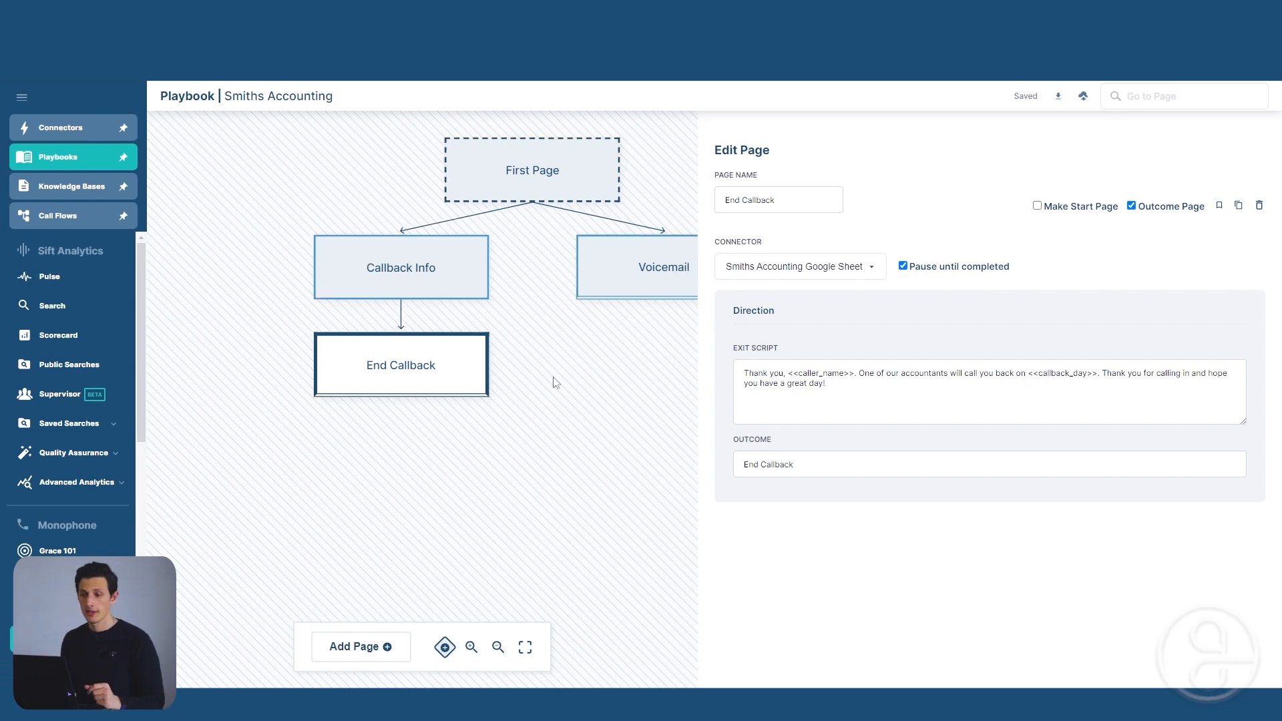
{"action": "left_click_drag", "start_coordinate": [553, 382], "coordinate": [505, 365]}
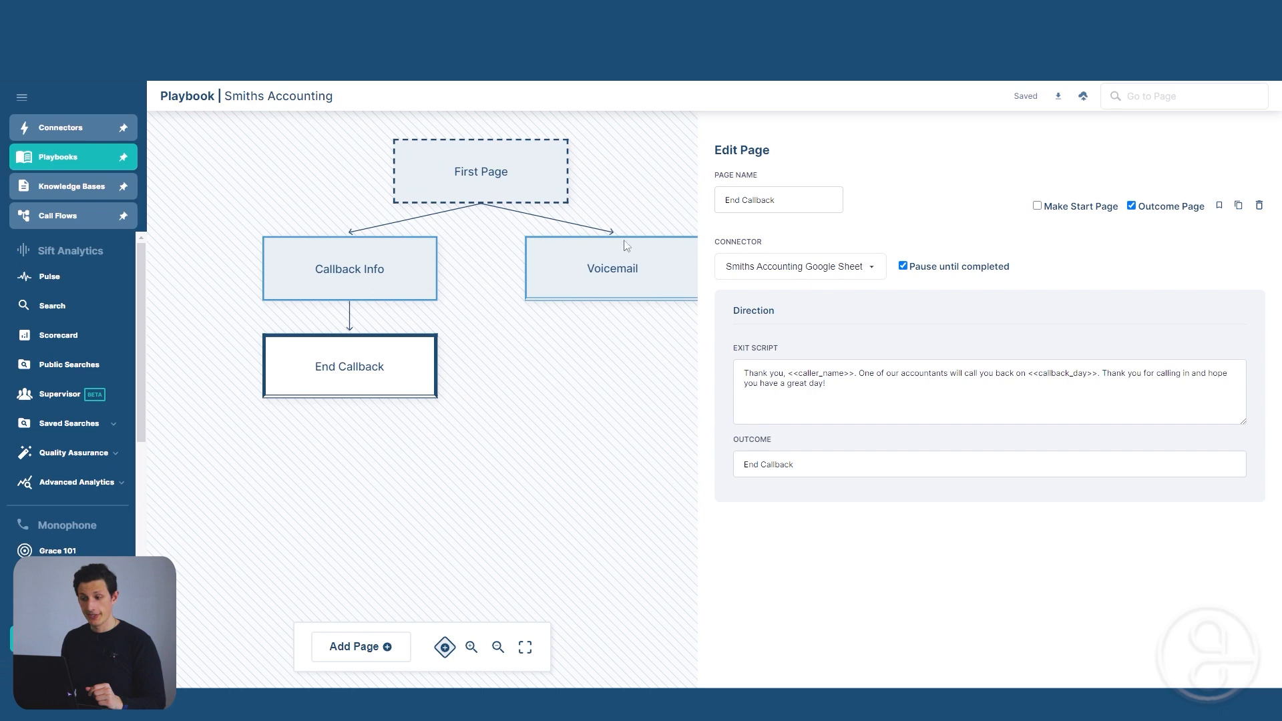
{"action": "left_click", "coordinate": [777, 276]}
{"action": "left_click", "coordinate": [801, 267]}
{"action": "left_click", "coordinate": [792, 269]}
{"action": "left_click", "coordinate": [880, 228]}
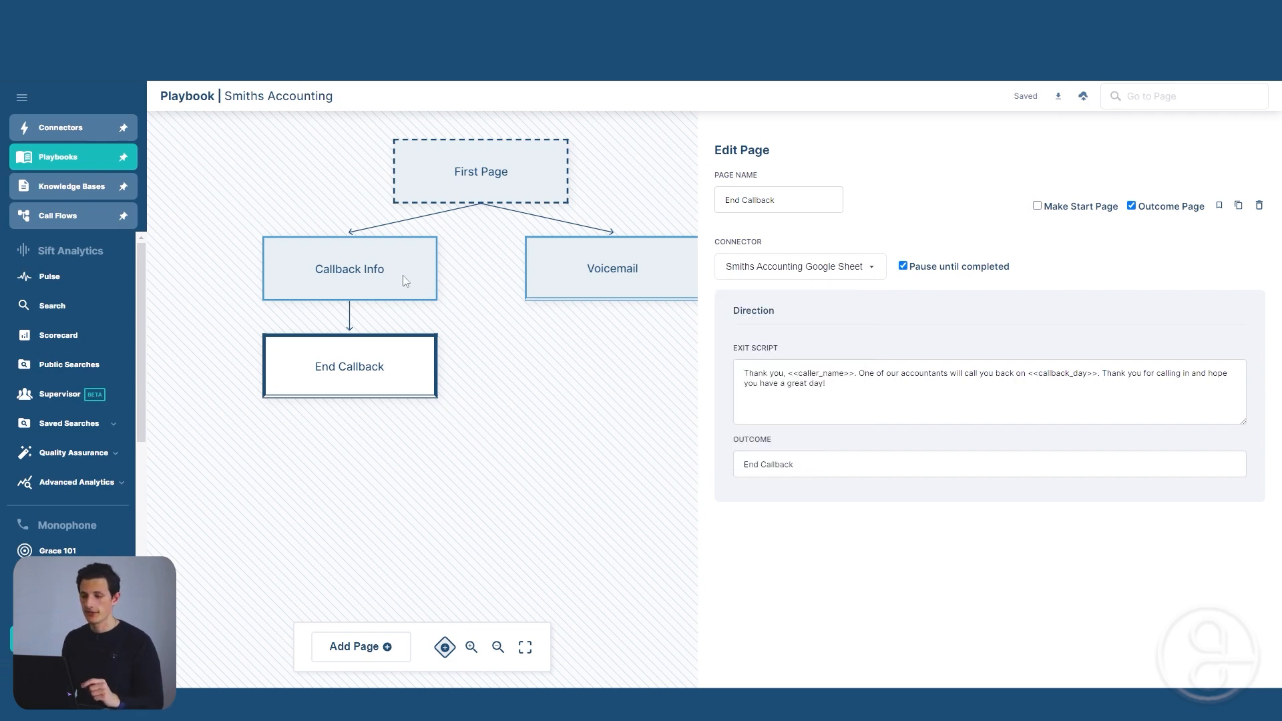
- Recheck the form fields that the Callback Info page collects and return to the End Callback page
{"action": "left_click", "coordinate": [360, 285]}
{"action": "scroll", "coordinate": [827, 507], "scroll_direction": "down", "scroll_amount": 10}
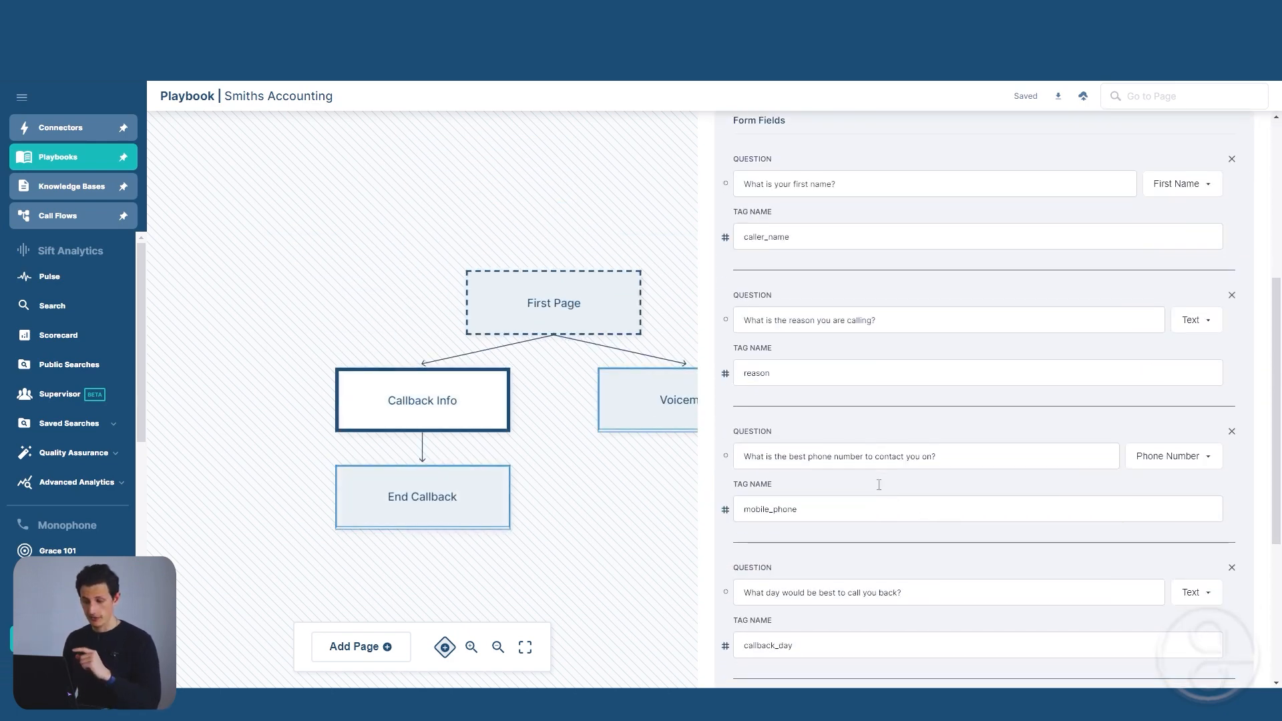
{"action": "left_click", "coordinate": [468, 494]}
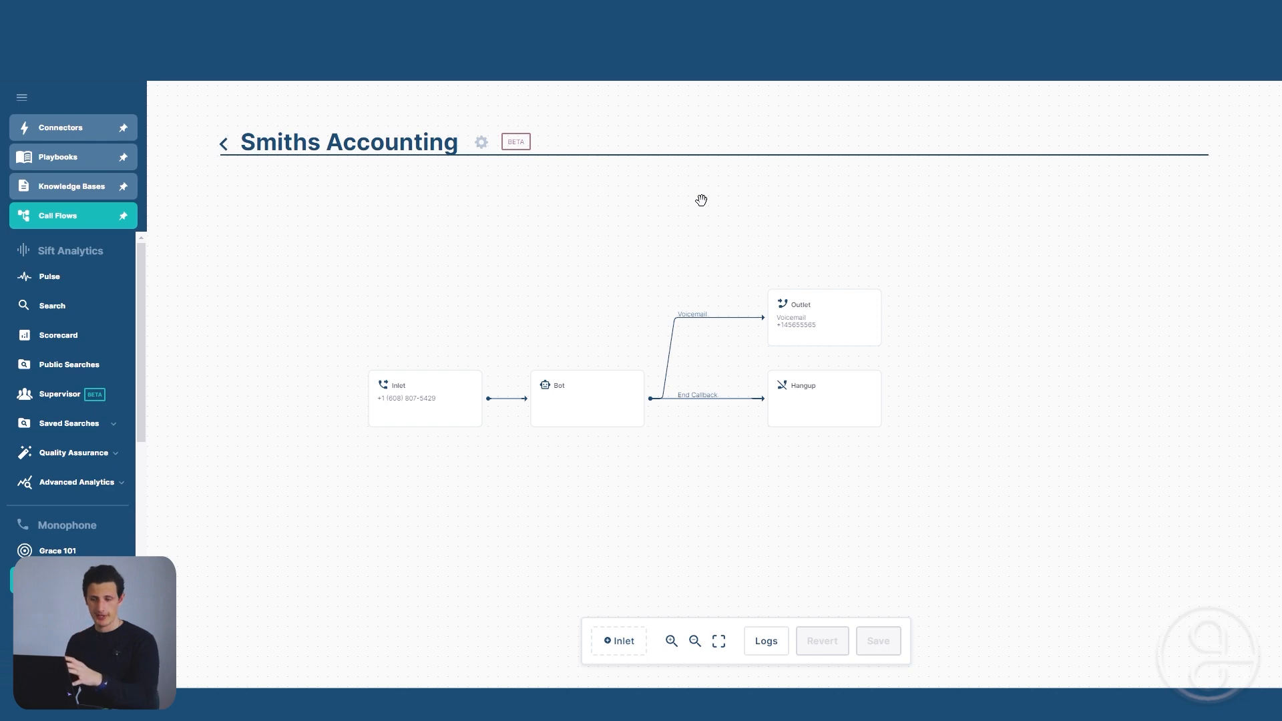
- Inspect the Smiths Accounting call flow: the Inlet, the Bot's playbook and outcome settings, and the Voicemail Outlet
{"action": "left_click_drag", "start_coordinate": [572, 297], "coordinate": [515, 260]}
{"action": "scroll", "coordinate": [424, 398], "scroll_direction": "up", "scroll_amount": 2}
{"action": "left_click", "coordinate": [424, 398]}
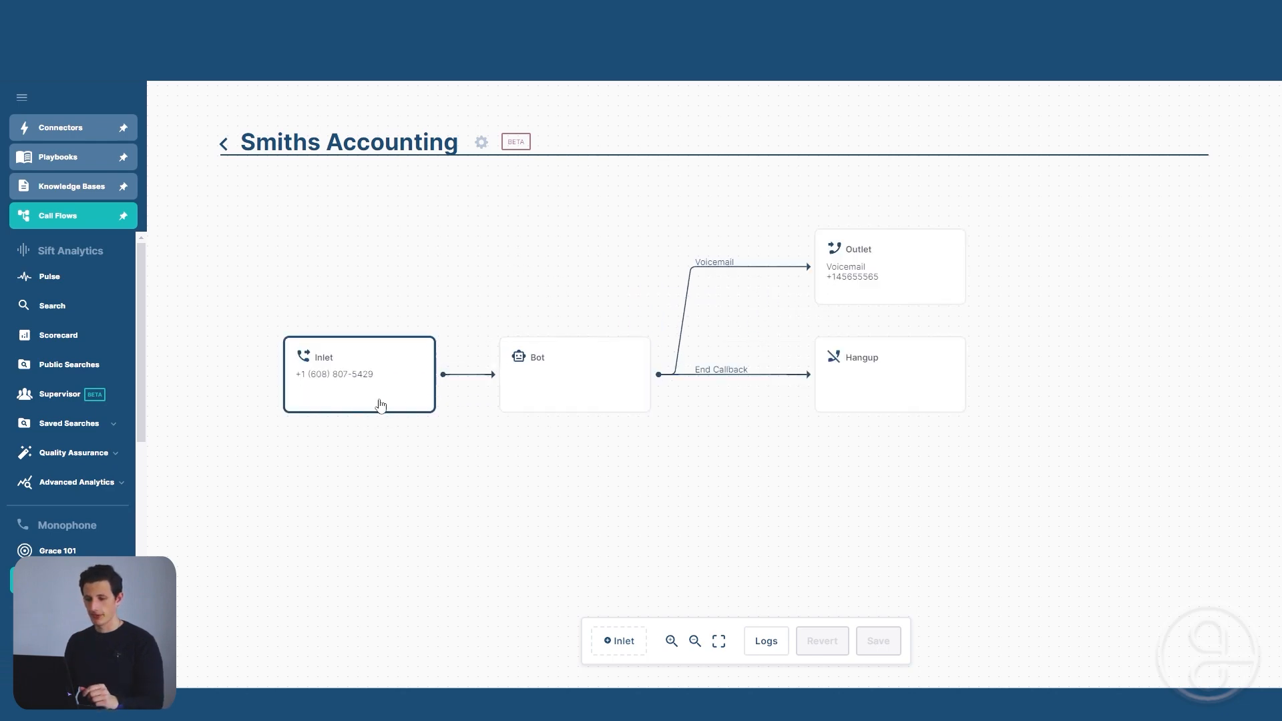
{"action": "left_click", "coordinate": [407, 322]}
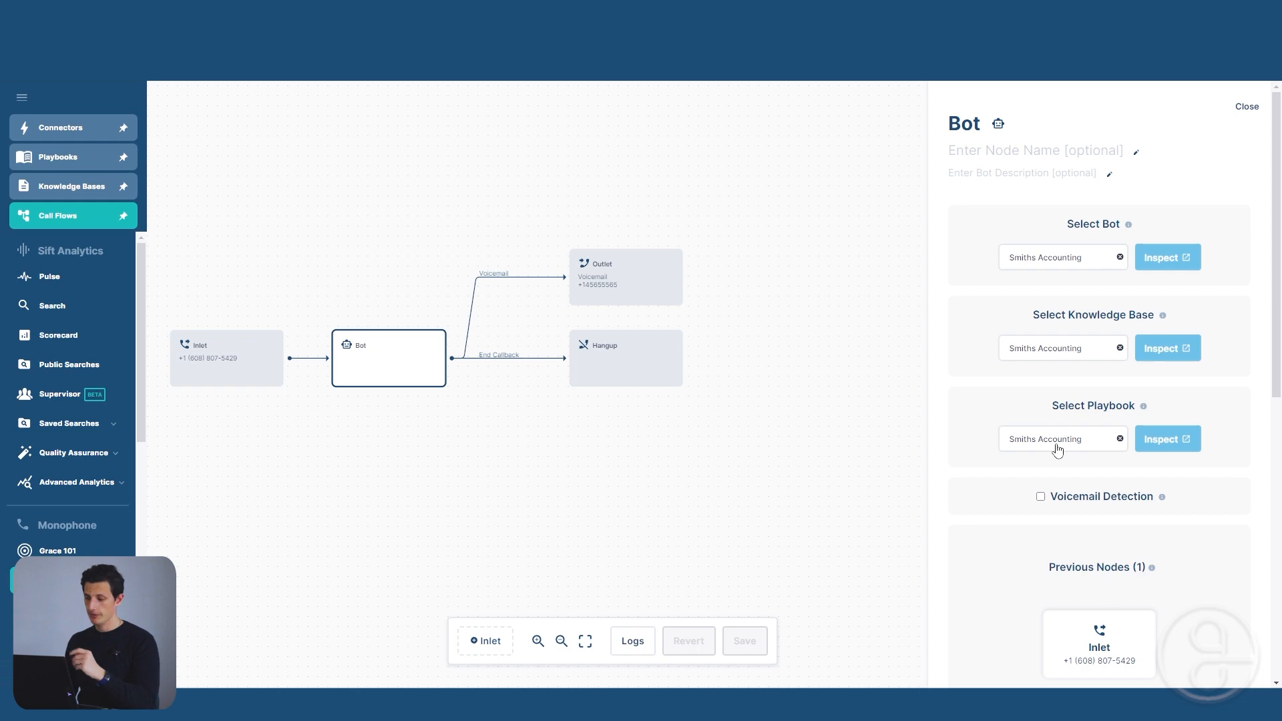
{"action": "scroll", "coordinate": [1057, 450], "scroll_direction": "down", "scroll_amount": 6}
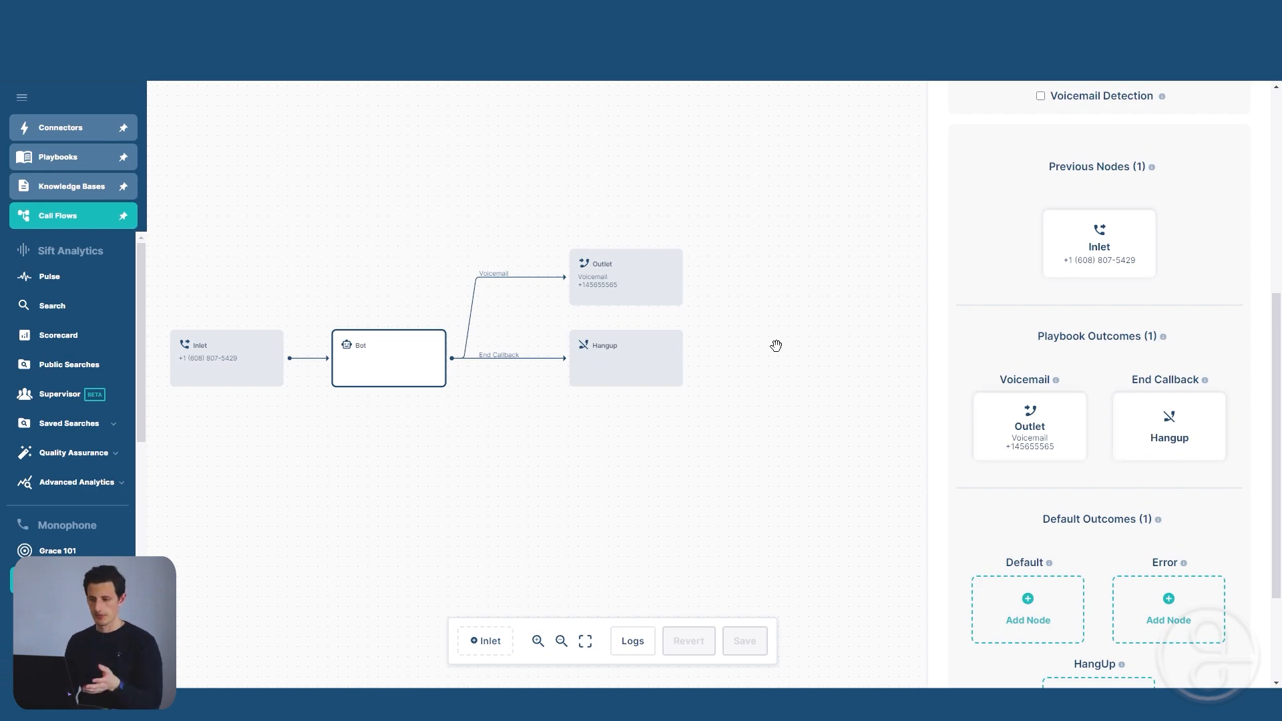
{"action": "left_click", "coordinate": [644, 299]}
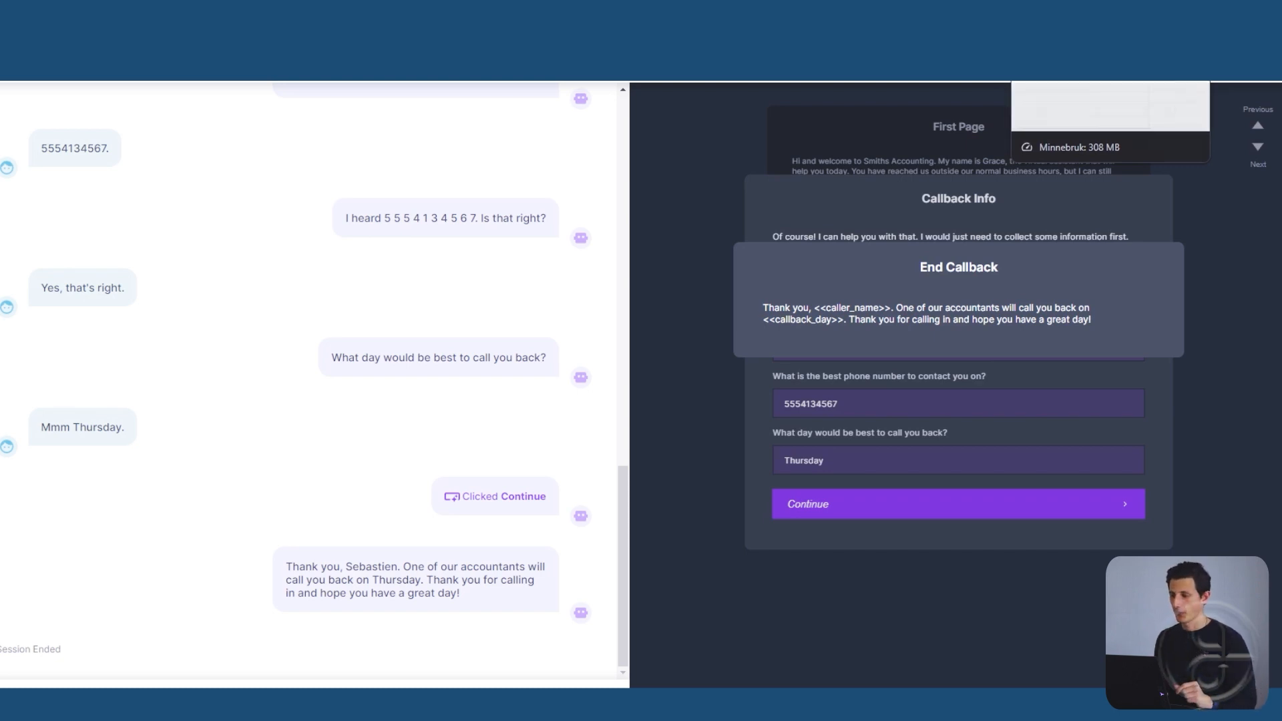
- Switch to the Smith's Accounting spreadsheet in Google Sheets and check the name, reason, mobile phone and callback cells in row 2
{"action": "left_click", "coordinate": [1058, 13]}
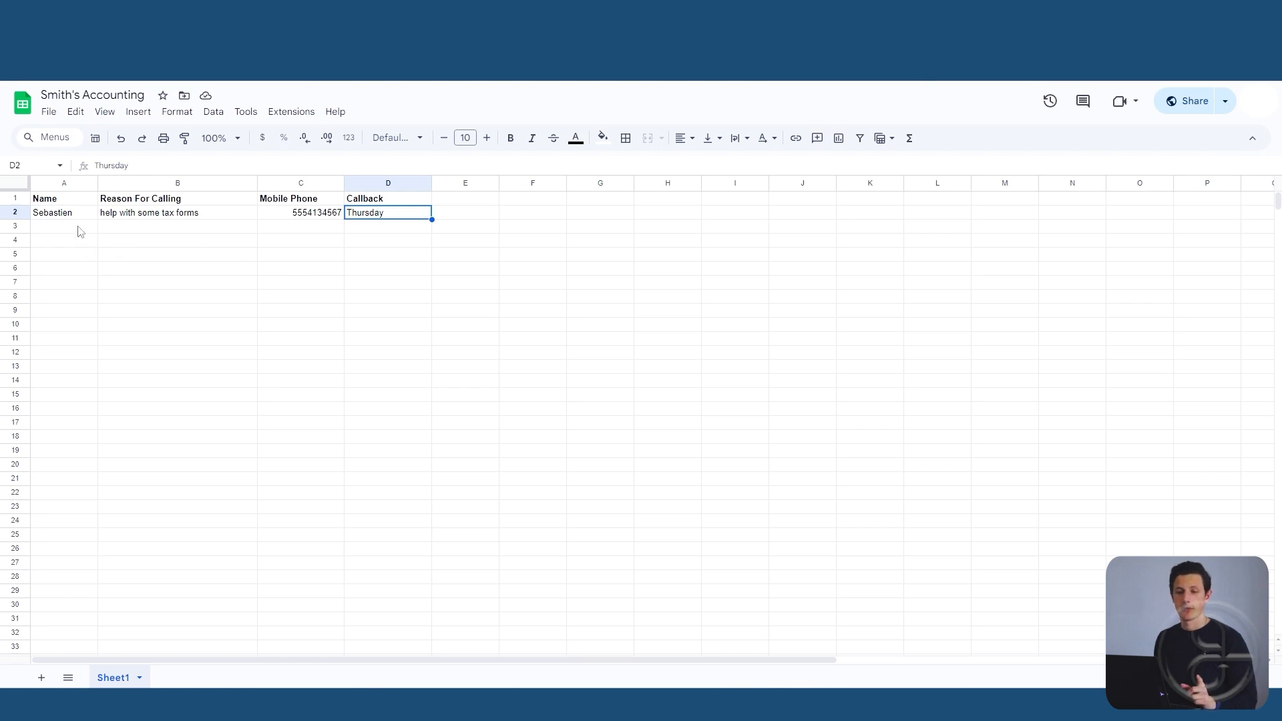
{"action": "left_click", "coordinate": [55, 218]}
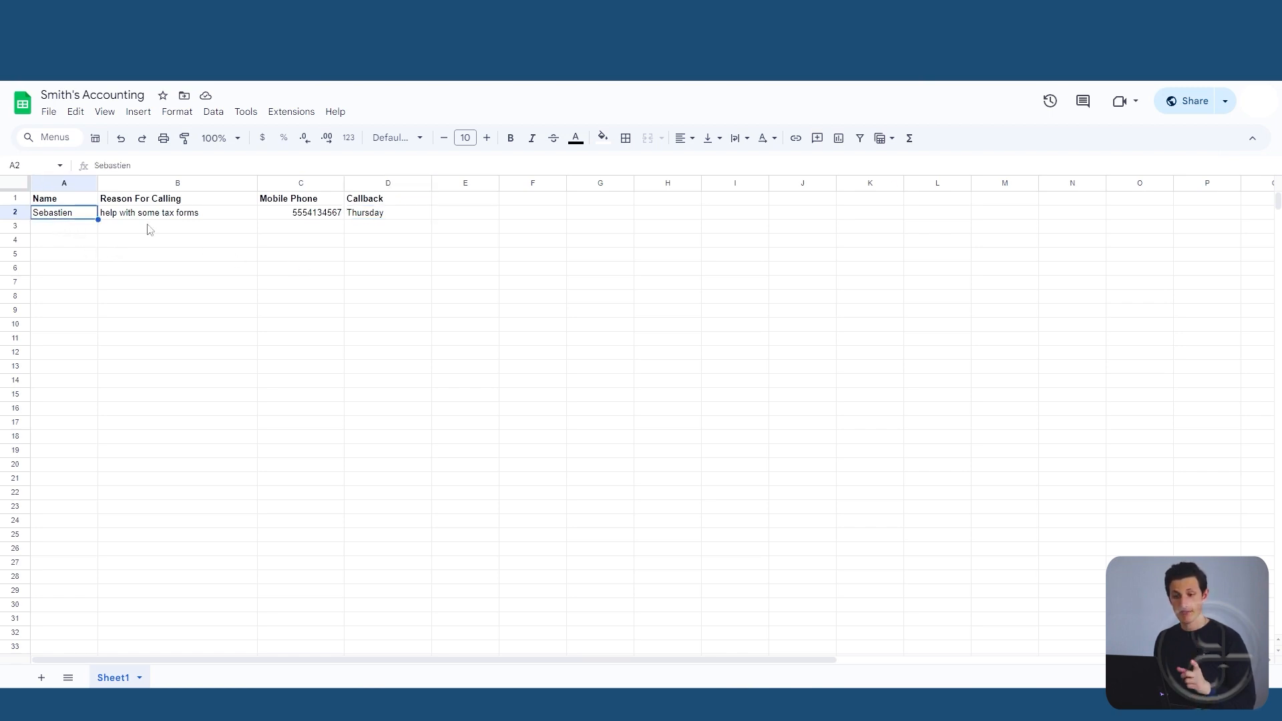
{"action": "left_click", "coordinate": [151, 218]}
{"action": "left_click", "coordinate": [307, 217]}
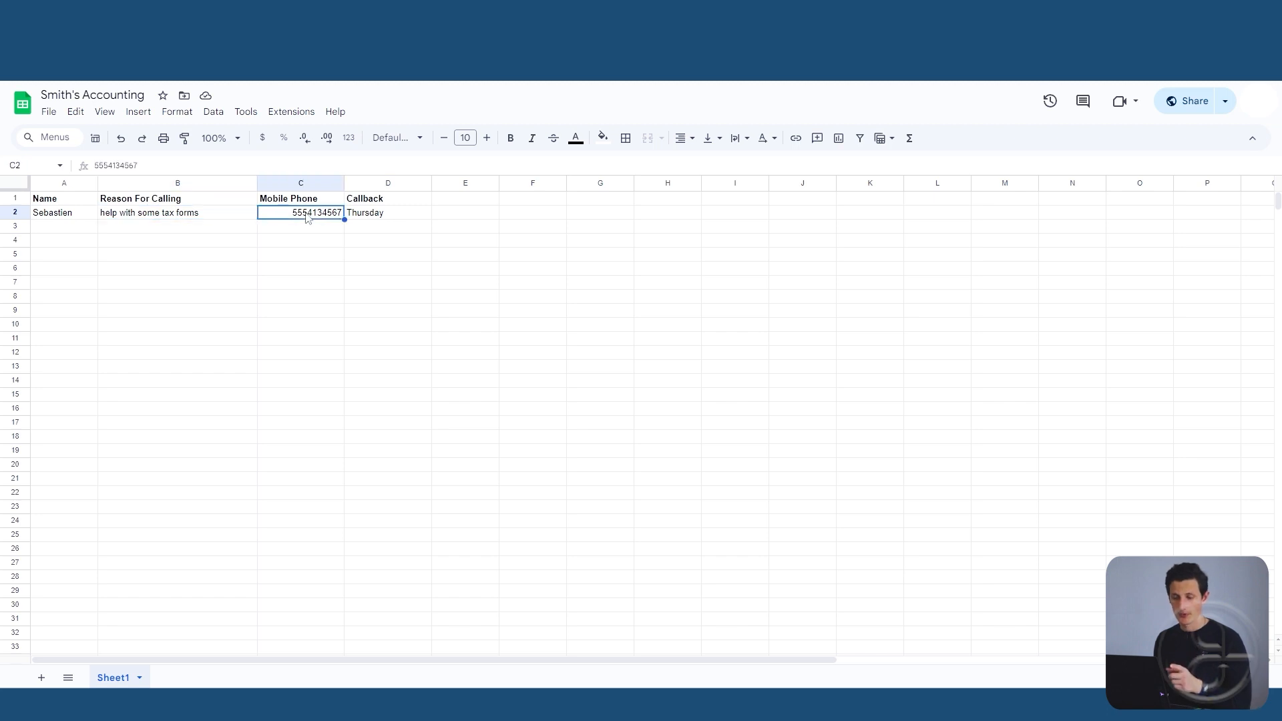
{"action": "left_click", "coordinate": [386, 219]}
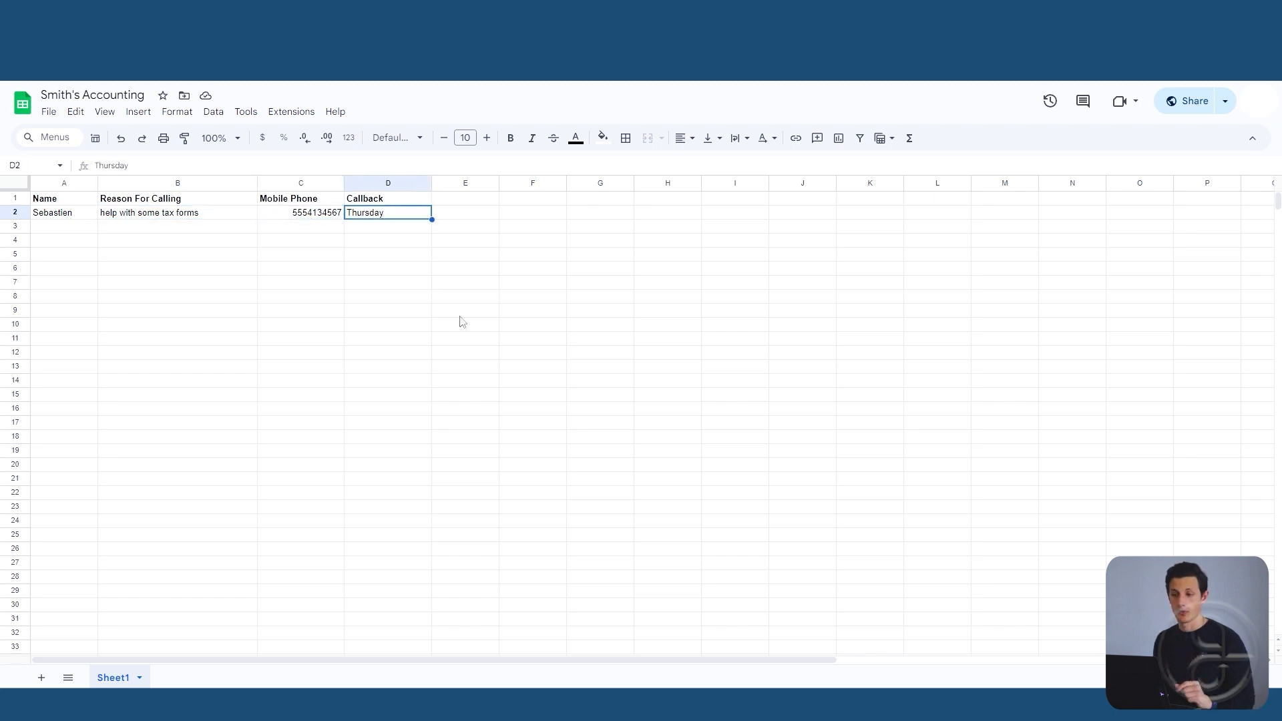